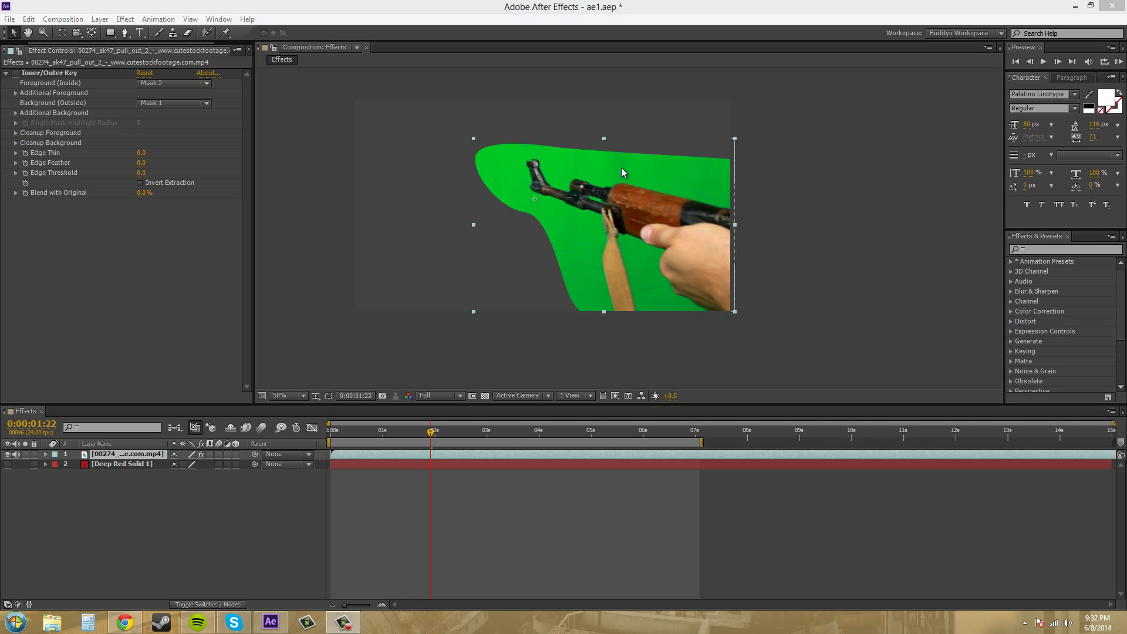
- Show the mask outlines over the gun footage and expand the footage layer's mask properties
{"action": "scroll", "coordinate": [817, 234], "scroll_direction": "up", "scroll_amount": 2}
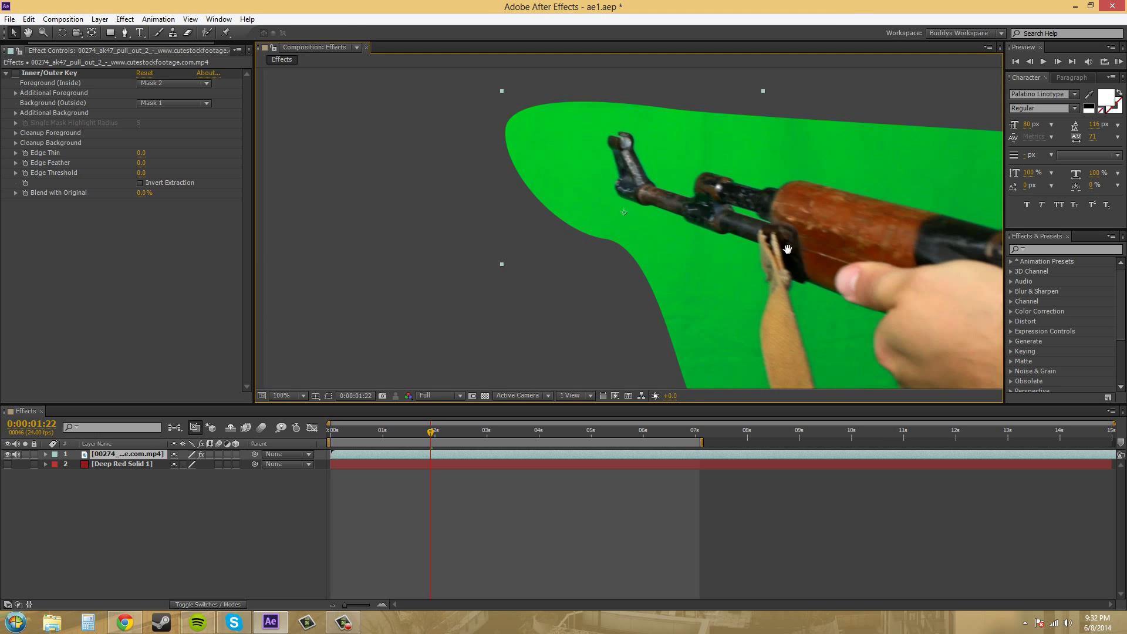
{"action": "left_click_drag", "start_coordinate": [786, 249], "coordinate": [684, 269]}
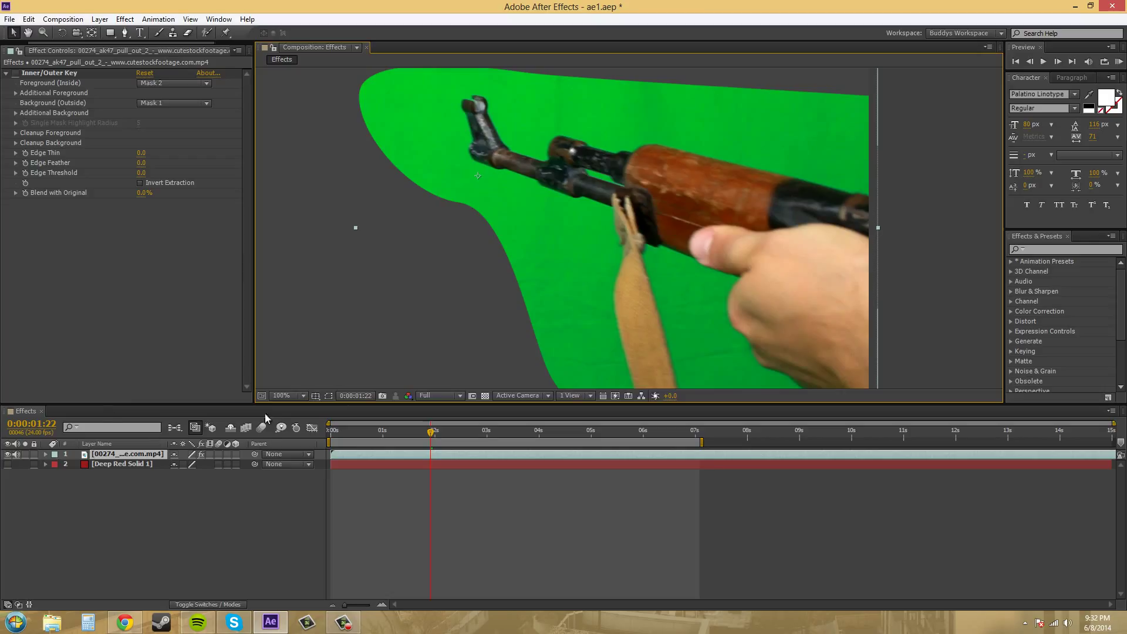
{"action": "left_click", "coordinate": [329, 397]}
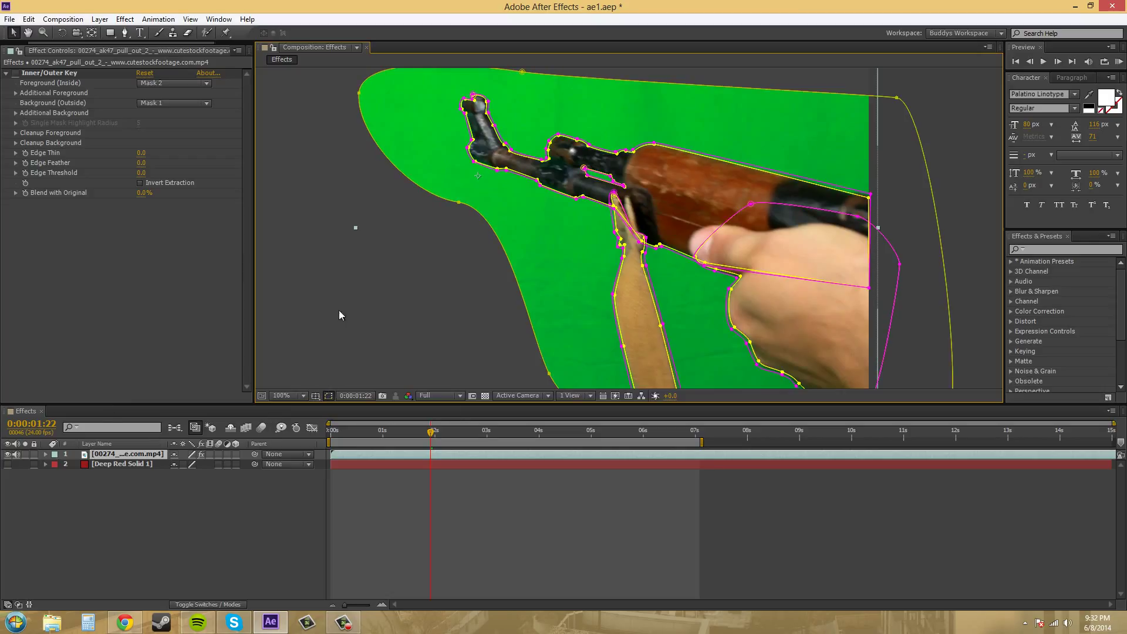
{"action": "left_click", "coordinate": [46, 454]}
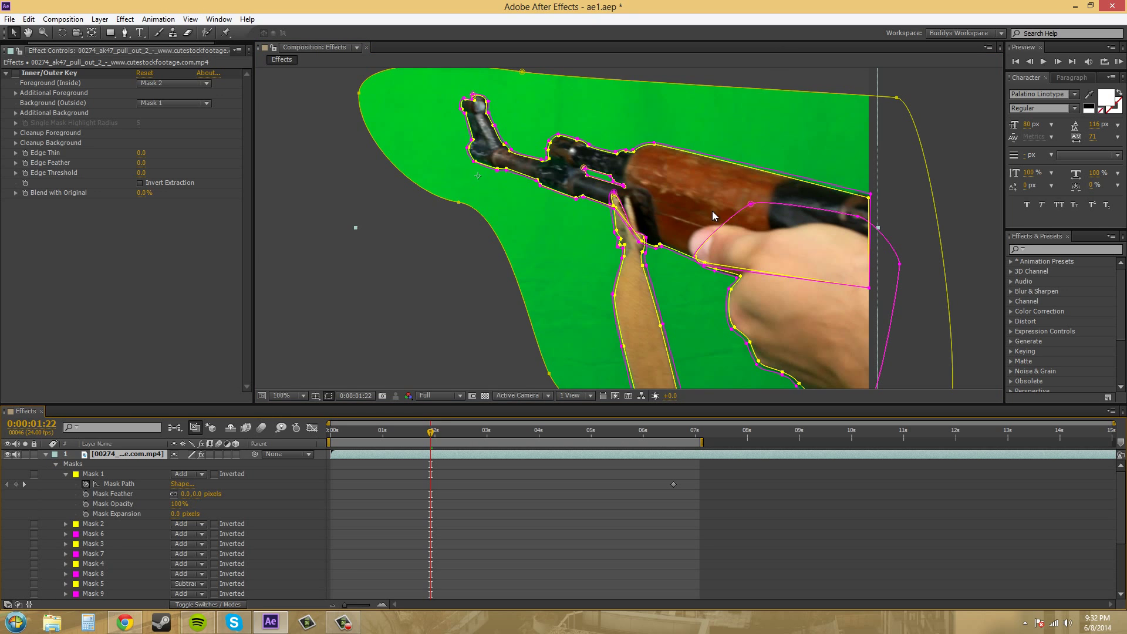
- Examine the paired yellow and magenta mask outlines along the gun's barrel, front sight and wooden handguard at high magnification
{"action": "scroll", "coordinate": [714, 182], "scroll_direction": "up", "scroll_amount": 4}
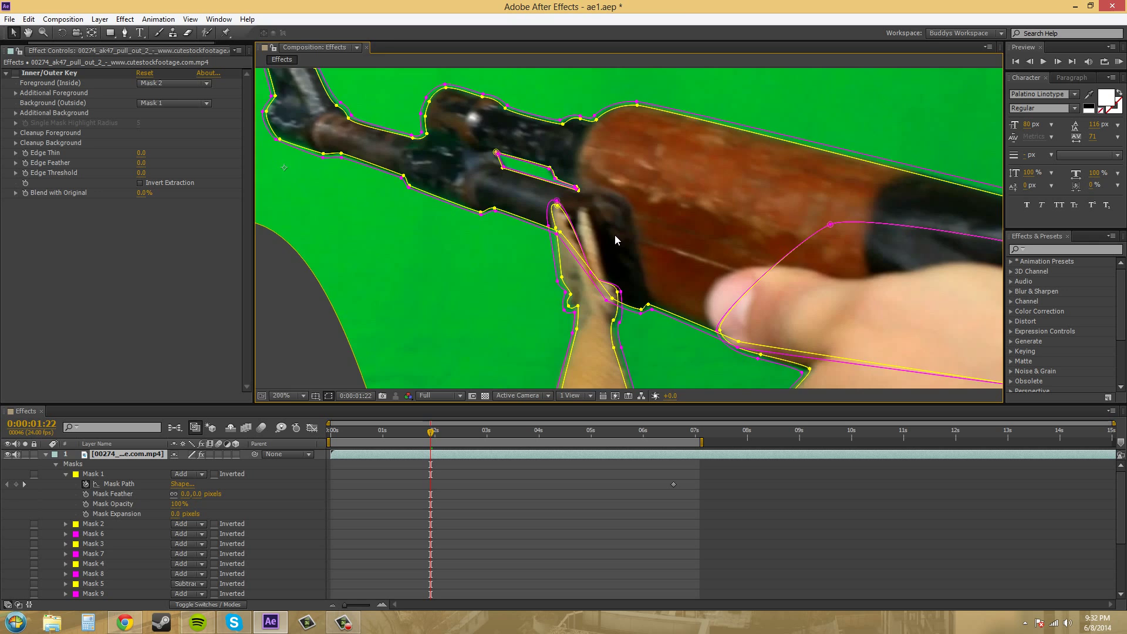
{"action": "left_click_drag", "start_coordinate": [430, 186], "coordinate": [638, 269]}
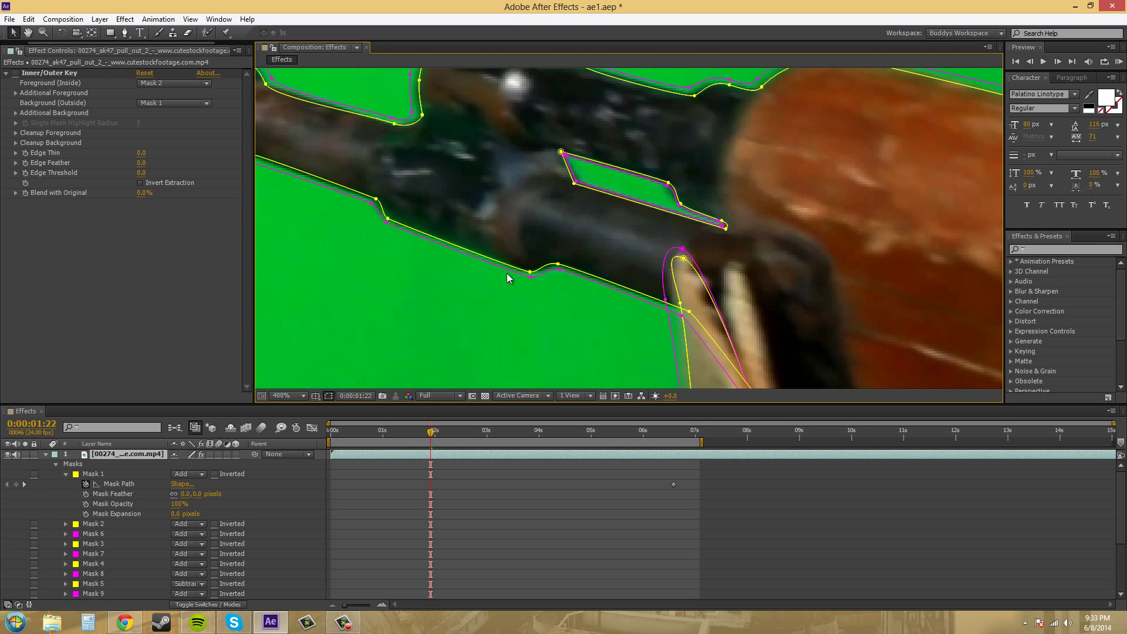
{"action": "scroll", "coordinate": [508, 278], "scroll_direction": "up", "scroll_amount": 4}
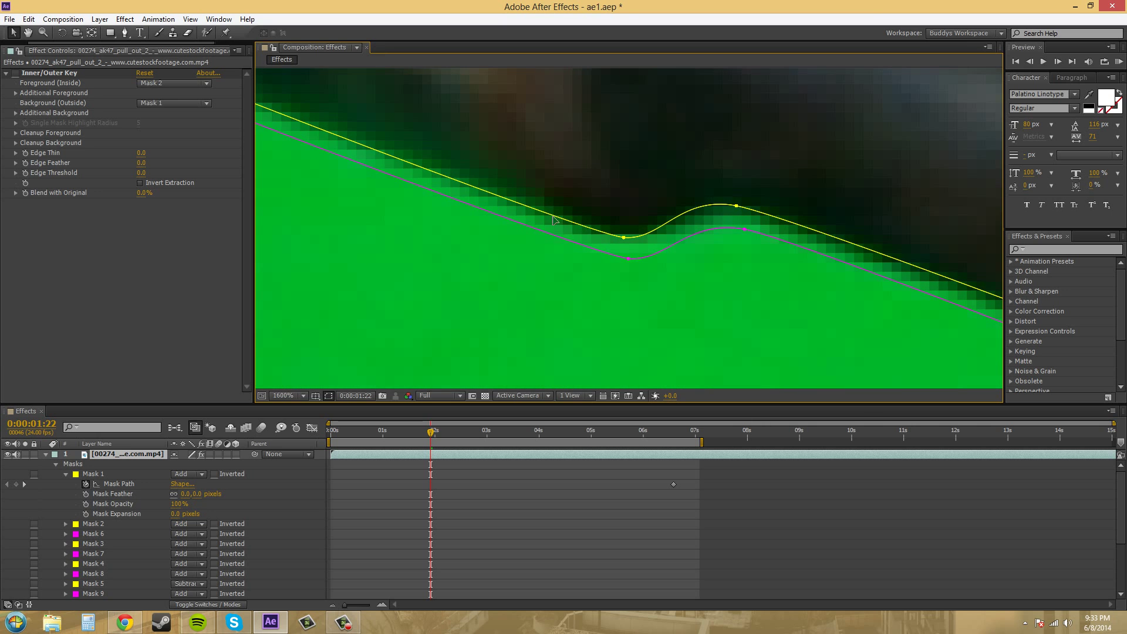
{"action": "left_click_drag", "start_coordinate": [560, 174], "coordinate": [681, 235]}
{"action": "left_click_drag", "start_coordinate": [566, 220], "coordinate": [765, 305]}
{"action": "left_click_drag", "start_coordinate": [510, 181], "coordinate": [646, 253]}
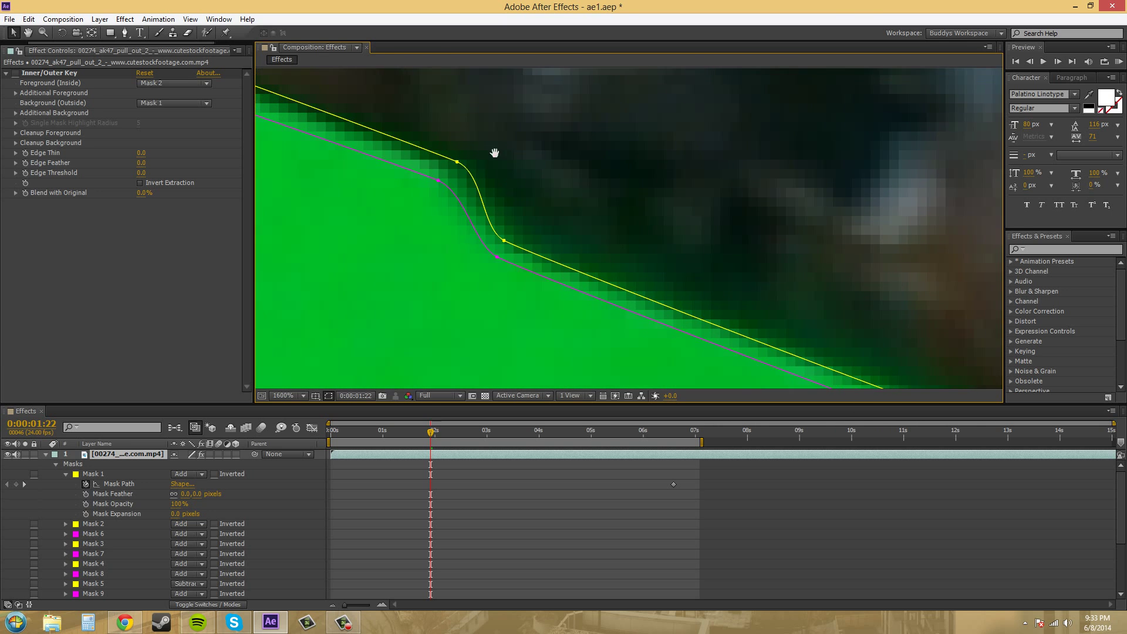
{"action": "left_click_drag", "start_coordinate": [495, 153], "coordinate": [533, 194]}
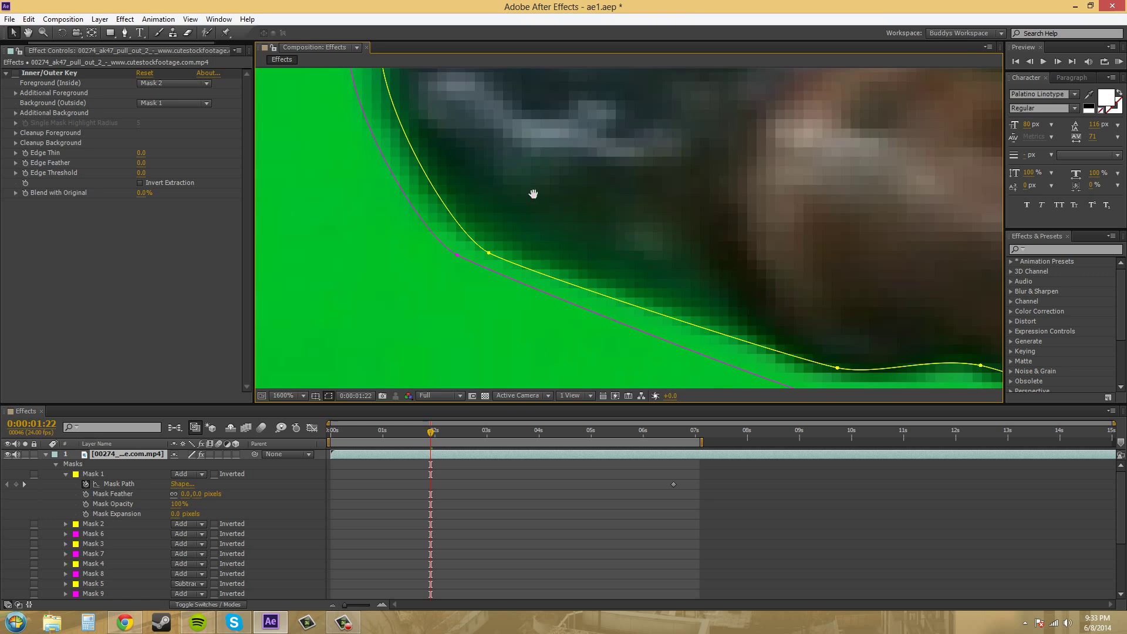
{"action": "scroll", "coordinate": [533, 194], "scroll_direction": "down", "scroll_amount": 4}
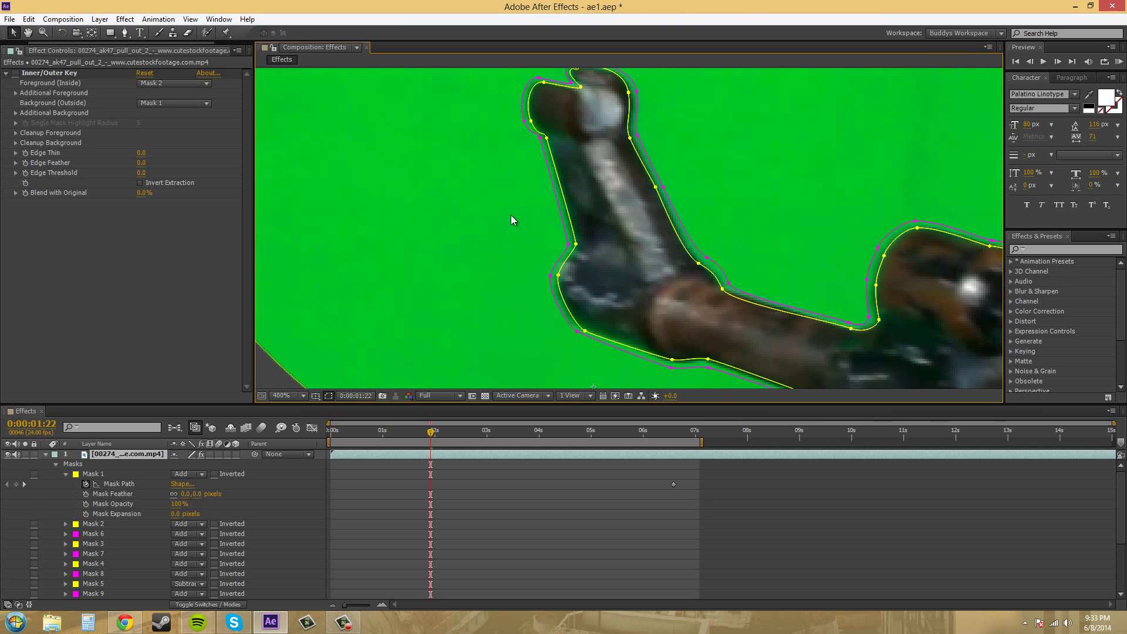
{"action": "left_click_drag", "start_coordinate": [572, 154], "coordinate": [534, 223]}
{"action": "left_click_drag", "start_coordinate": [595, 250], "coordinate": [498, 196]}
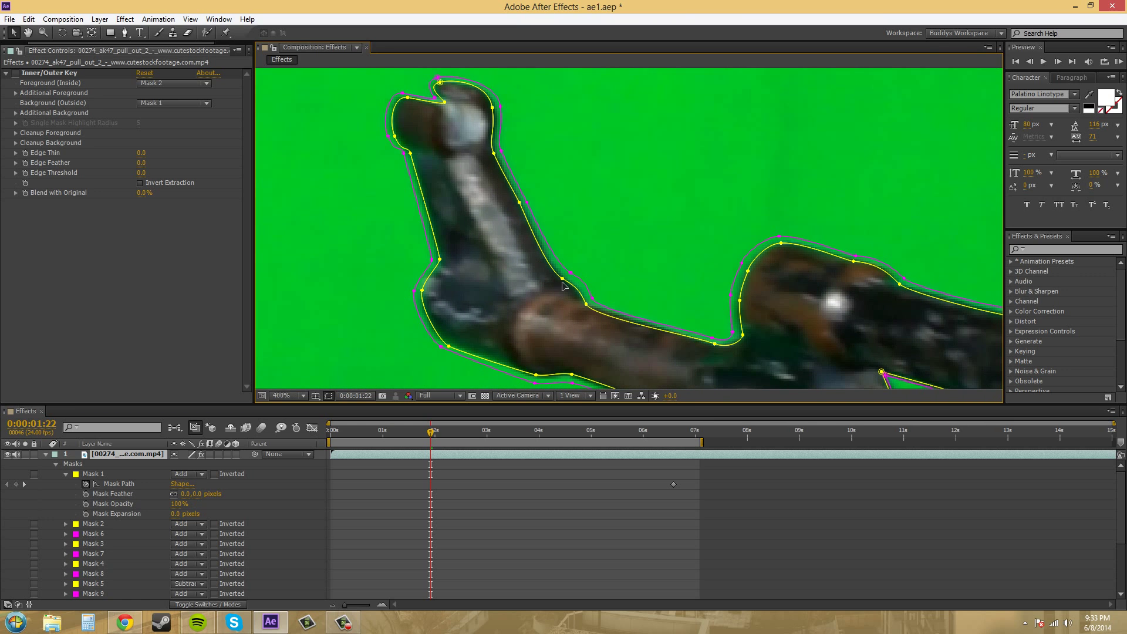
{"action": "left_click_drag", "start_coordinate": [649, 332], "coordinate": [582, 159]}
{"action": "left_click_drag", "start_coordinate": [764, 184], "coordinate": [414, 103]}
{"action": "left_click_drag", "start_coordinate": [704, 199], "coordinate": [502, 164]}
{"action": "left_click_drag", "start_coordinate": [801, 196], "coordinate": [826, 155]}
{"action": "left_click_drag", "start_coordinate": [700, 289], "coordinate": [717, 239]}
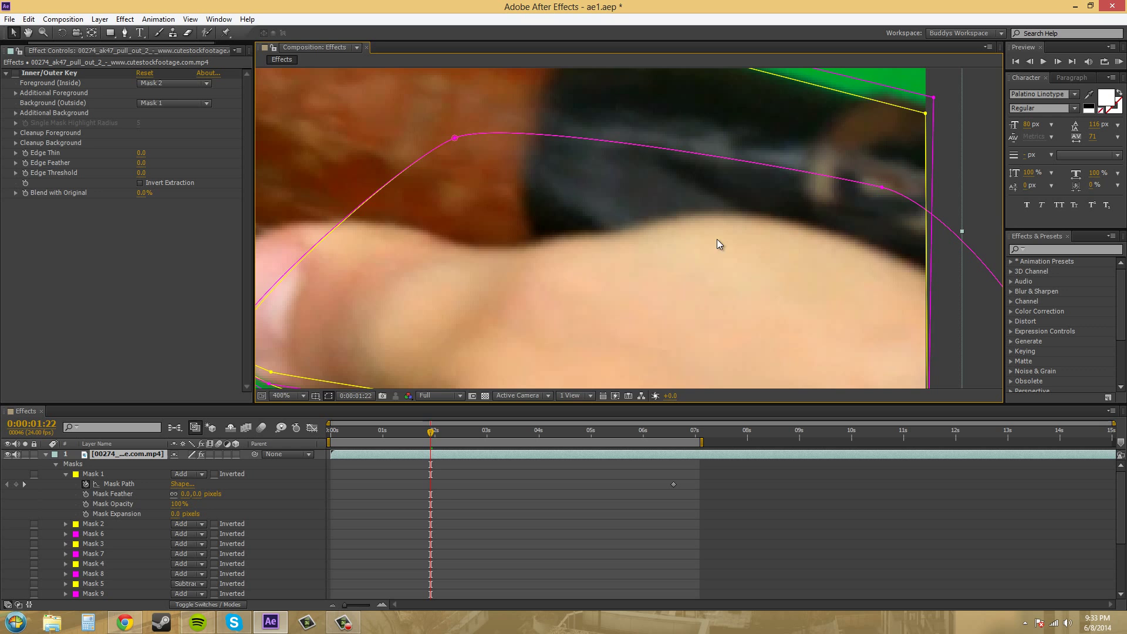
- Examine how closely the inner and outer mask outlines follow the thumb, the hand's underside and the hanging strap
{"action": "left_click_drag", "start_coordinate": [647, 285], "coordinate": [781, 119]}
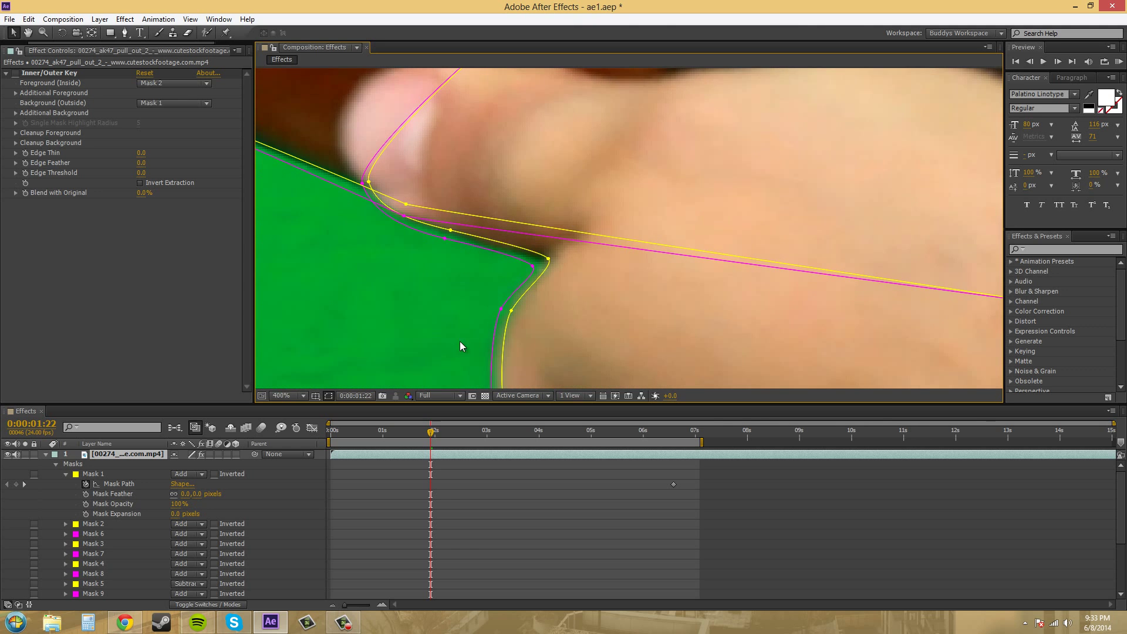
{"action": "left_click_drag", "start_coordinate": [460, 341], "coordinate": [561, 198]}
{"action": "scroll", "coordinate": [630, 364], "scroll_direction": "up", "scroll_amount": 2}
{"action": "left_click_drag", "start_coordinate": [629, 365], "coordinate": [603, 86]}
{"action": "left_click_drag", "start_coordinate": [614, 288], "coordinate": [540, 127]}
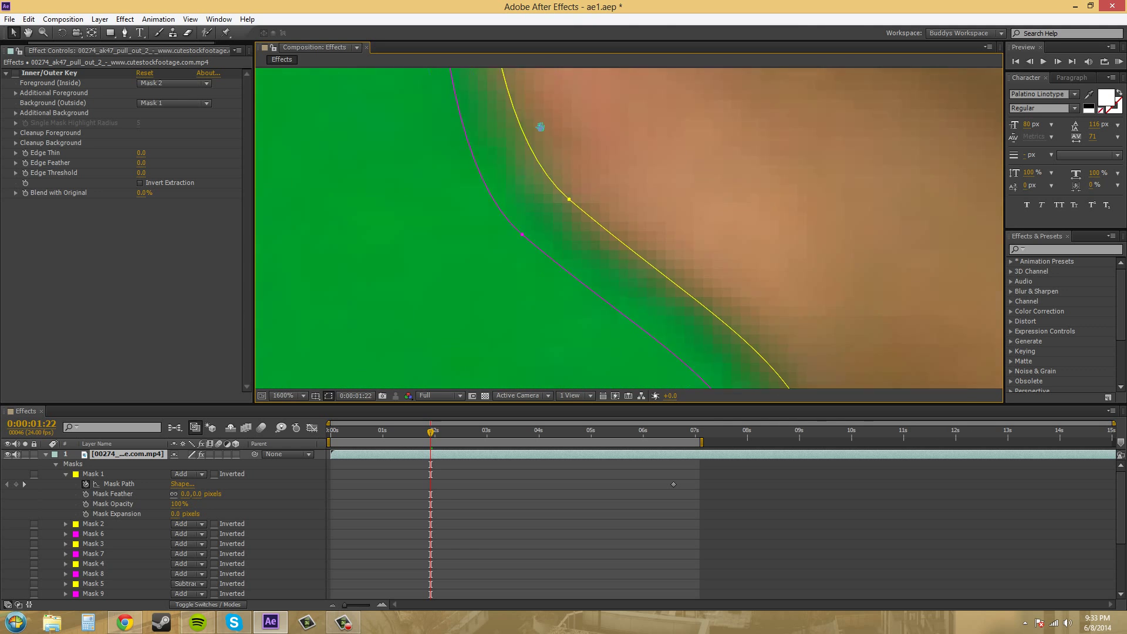
{"action": "scroll", "coordinate": [611, 249], "scroll_direction": "down", "scroll_amount": 1}
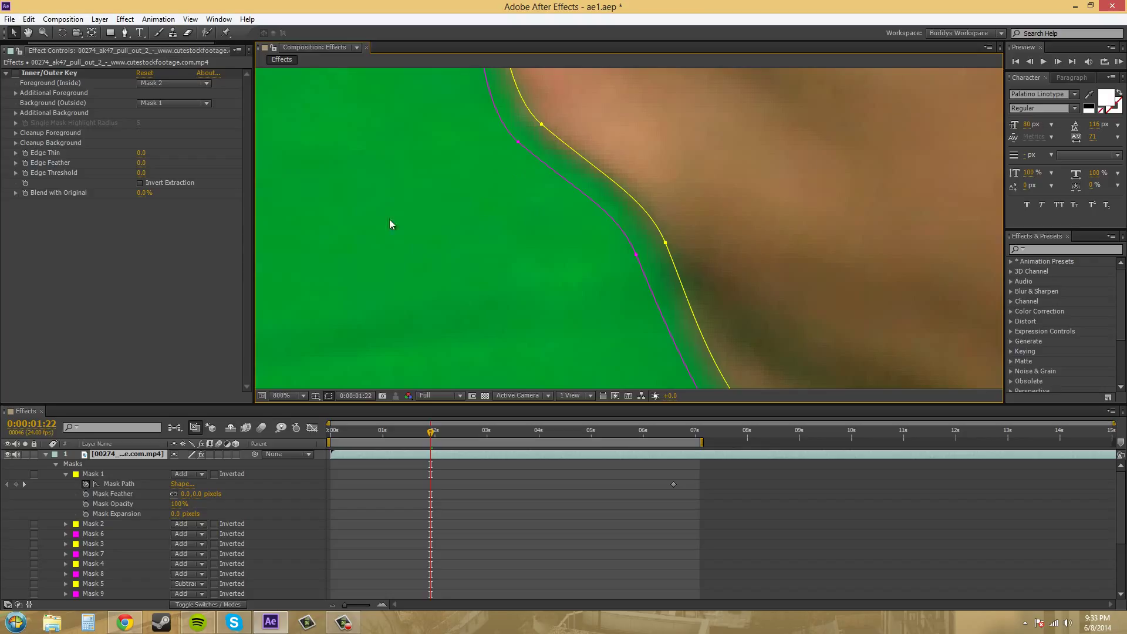
{"action": "scroll", "coordinate": [451, 204], "scroll_direction": "down", "scroll_amount": 3}
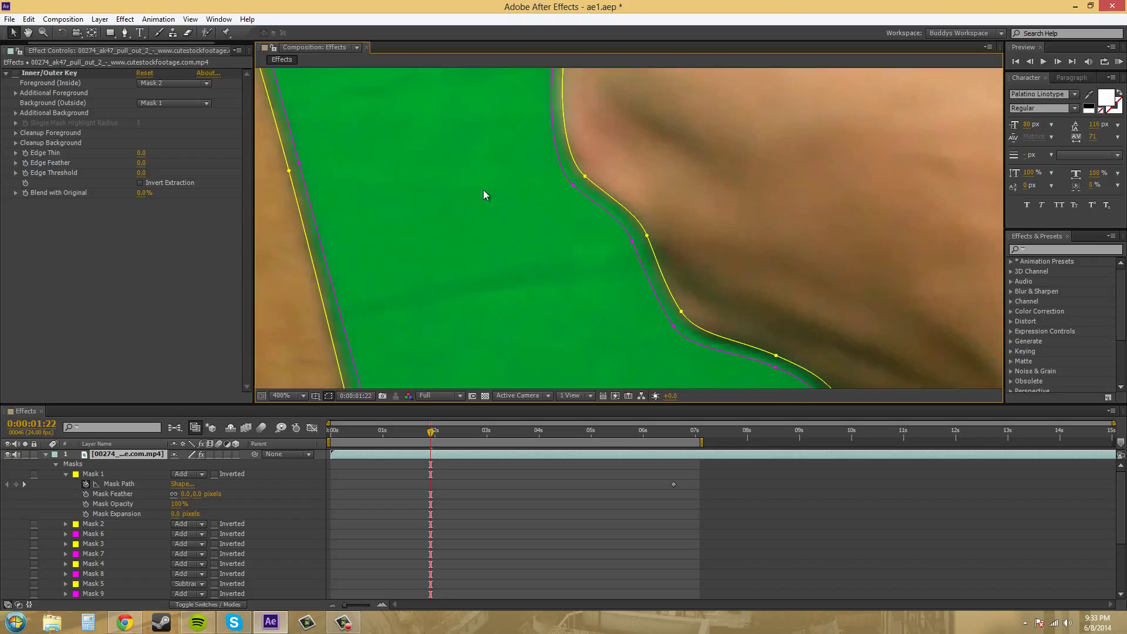
{"action": "scroll", "coordinate": [571, 276], "scroll_direction": "up", "scroll_amount": 1}
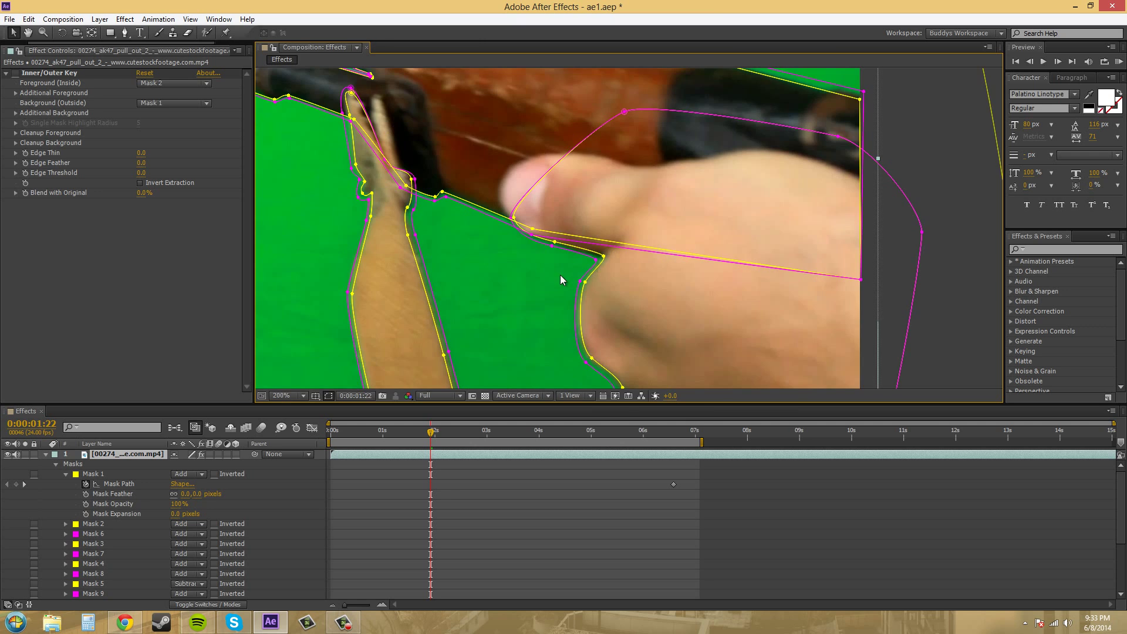
{"action": "left_click_drag", "start_coordinate": [512, 248], "coordinate": [582, 134]}
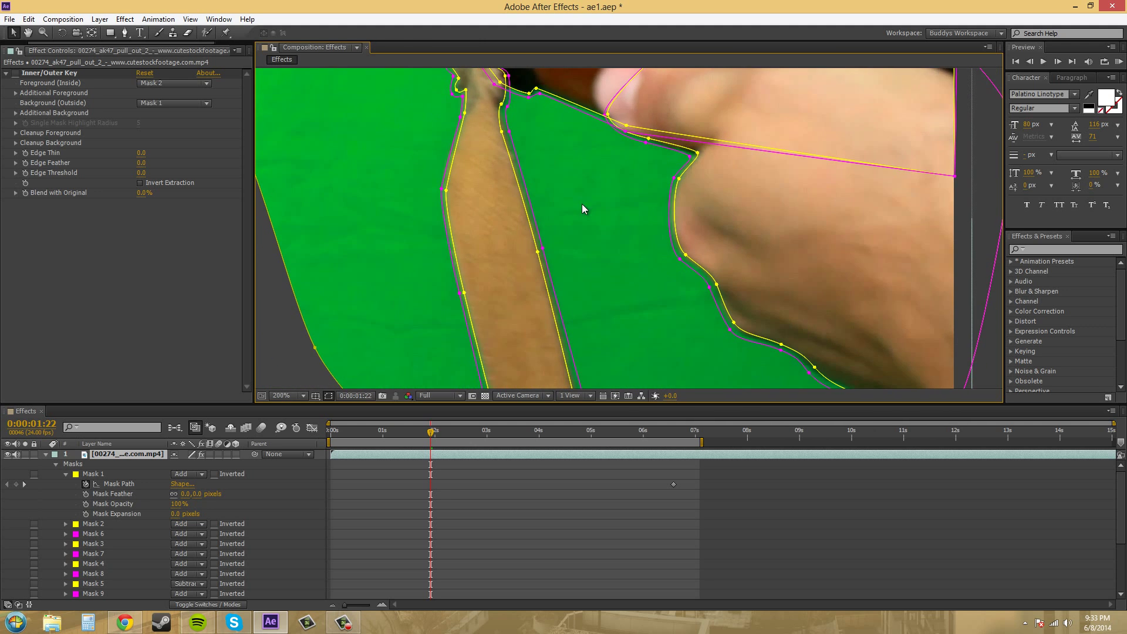
{"action": "left_click_drag", "start_coordinate": [580, 264], "coordinate": [583, 223]}
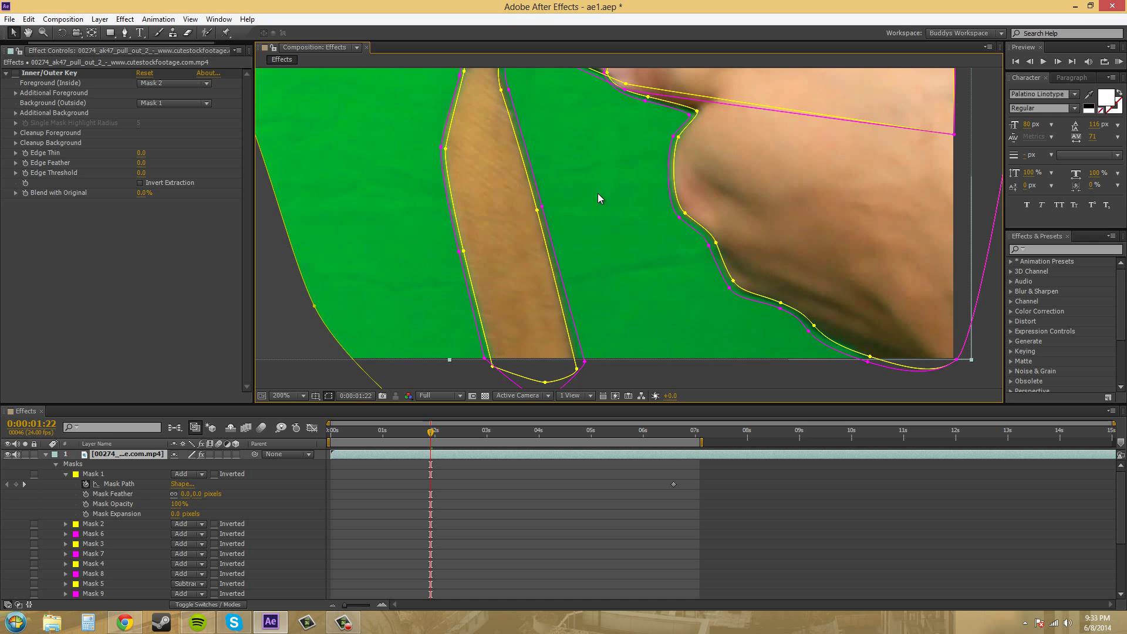
{"action": "left_click_drag", "start_coordinate": [595, 174], "coordinate": [742, 403]}
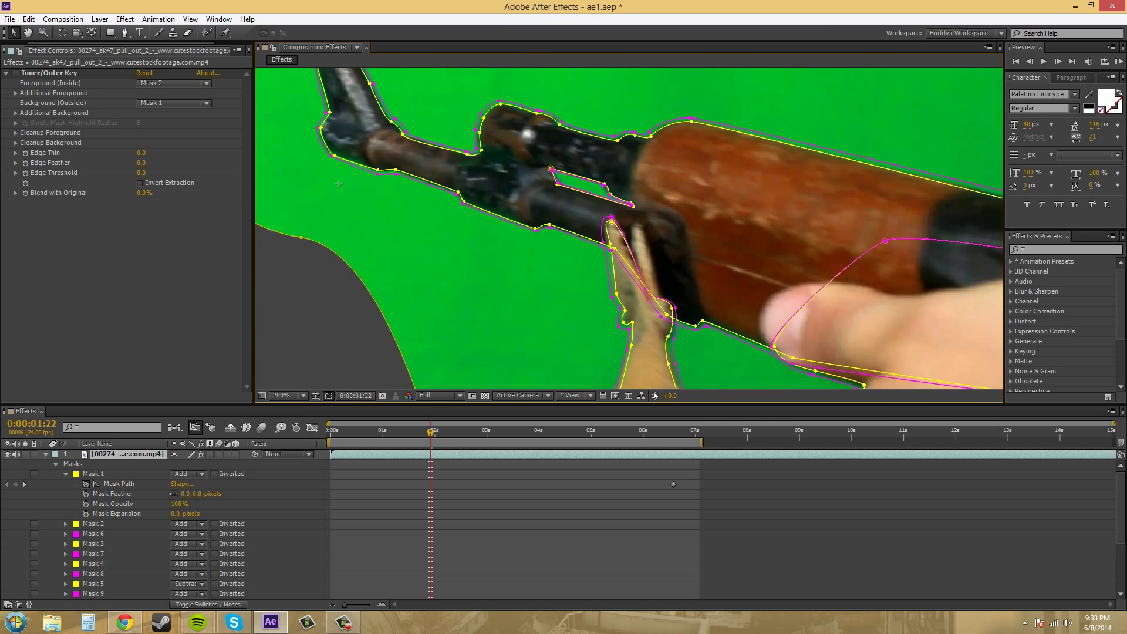
- Examine the mask outlines around the small green gap in the gun's barrel assembly
{"action": "key", "text": "period"}
{"action": "left_click_drag", "start_coordinate": [410, 238], "coordinate": [595, 302]}
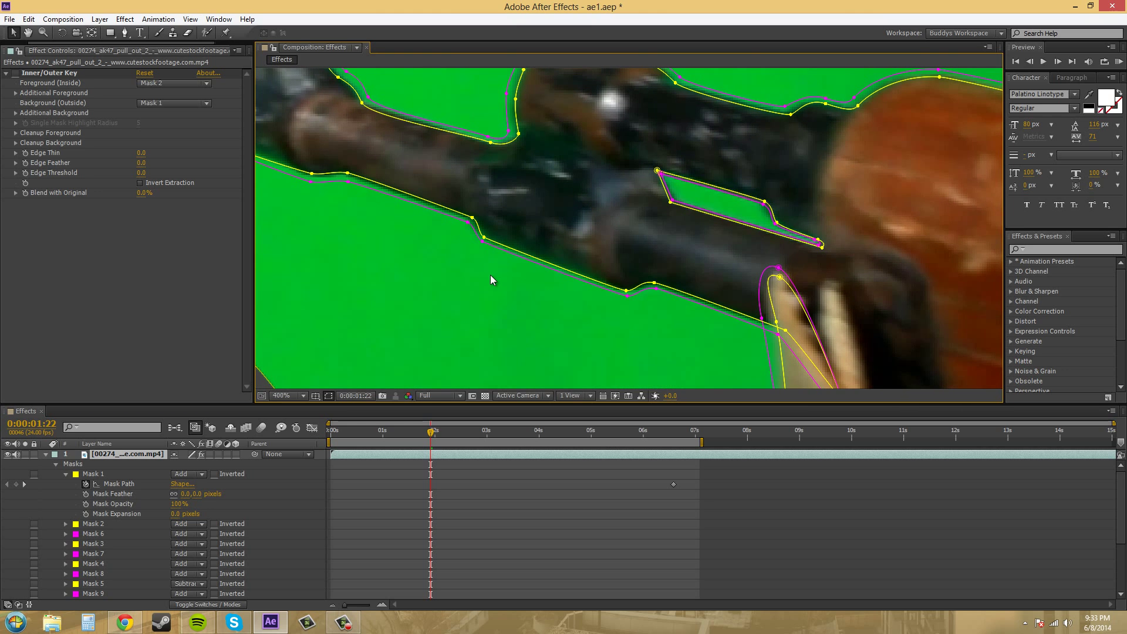
{"action": "left_click_drag", "start_coordinate": [631, 325], "coordinate": [482, 321]}
{"action": "scroll", "coordinate": [520, 190], "scroll_direction": "up", "scroll_amount": 1}
{"action": "left_click_drag", "start_coordinate": [473, 188], "coordinate": [569, 303]}
{"action": "scroll", "coordinate": [482, 253], "scroll_direction": "up", "scroll_amount": 1}
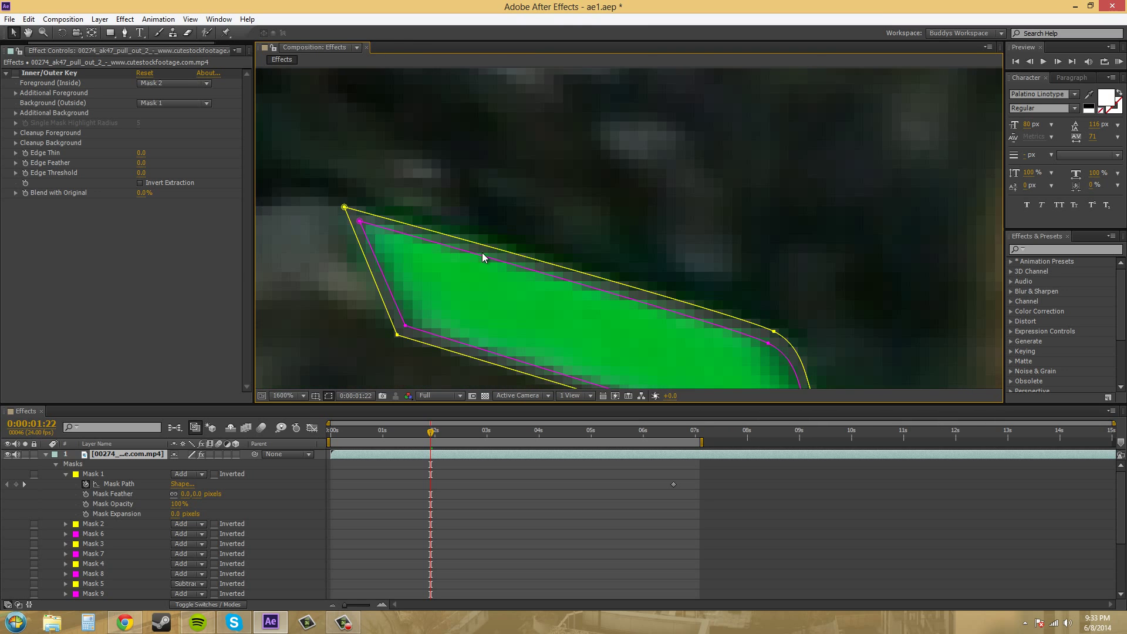
- Try to move the magenta mask's sharp corner point inside the barrel gap, and undo the move
{"action": "left_click_drag", "start_coordinate": [431, 272], "coordinate": [464, 242]}
{"action": "left_click_drag", "start_coordinate": [394, 192], "coordinate": [416, 200]}
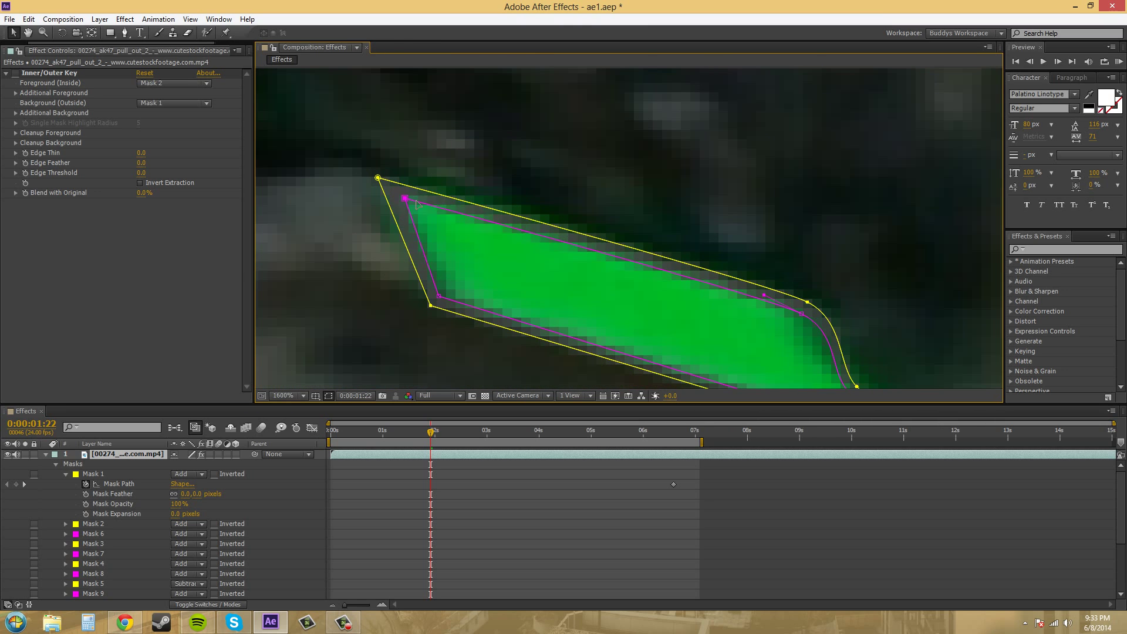
{"action": "key", "text": "ctrl+z"}
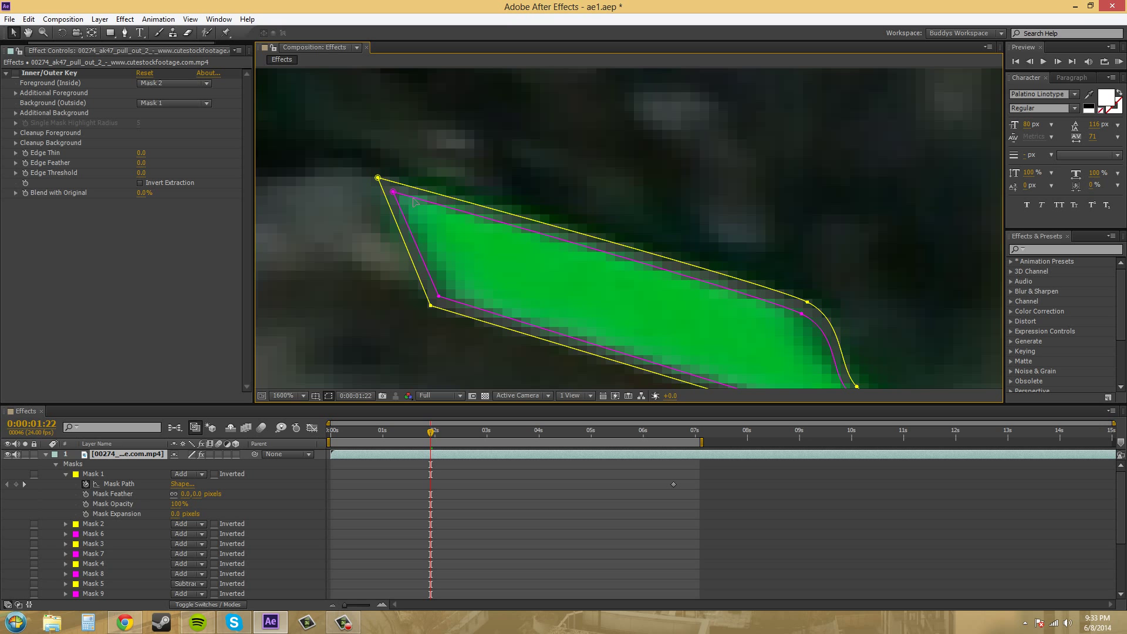
- Examine the mask outlines from the barrel gap's narrow end down past the strap to the hand's lower edge
{"action": "left_click_drag", "start_coordinate": [593, 324], "coordinate": [498, 250]}
{"action": "left_click_drag", "start_coordinate": [642, 266], "coordinate": [516, 188]}
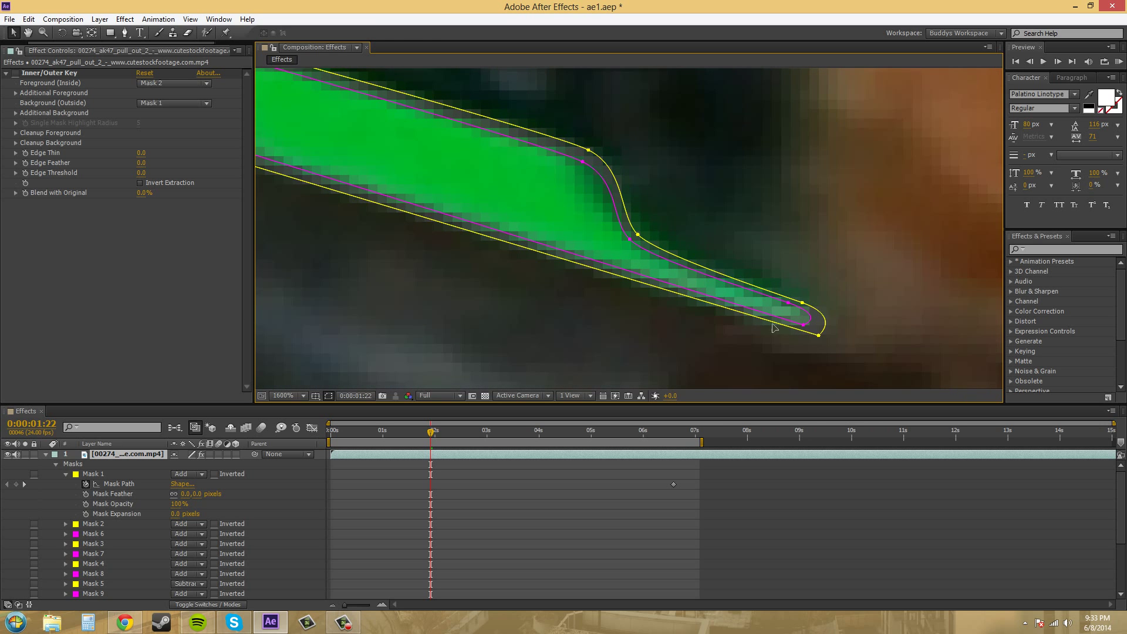
{"action": "scroll", "coordinate": [823, 321], "scroll_direction": "down", "scroll_amount": 1}
{"action": "left_click_drag", "start_coordinate": [518, 229], "coordinate": [677, 153]}
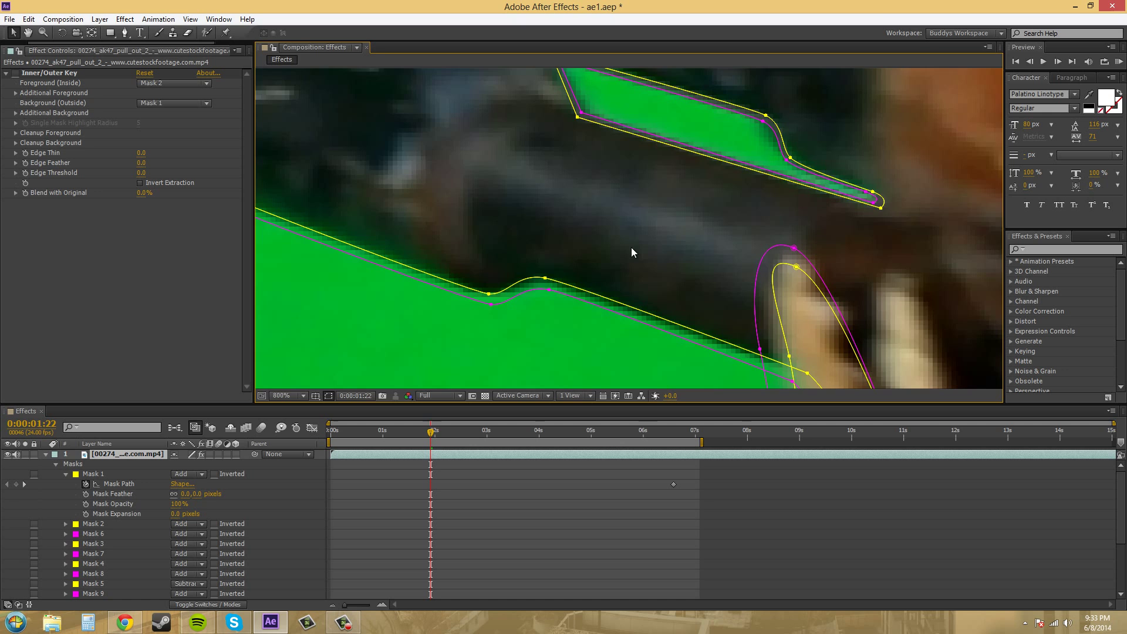
{"action": "left_click_drag", "start_coordinate": [658, 285], "coordinate": [515, 129]}
{"action": "scroll", "coordinate": [546, 200], "scroll_direction": "down", "scroll_amount": 3}
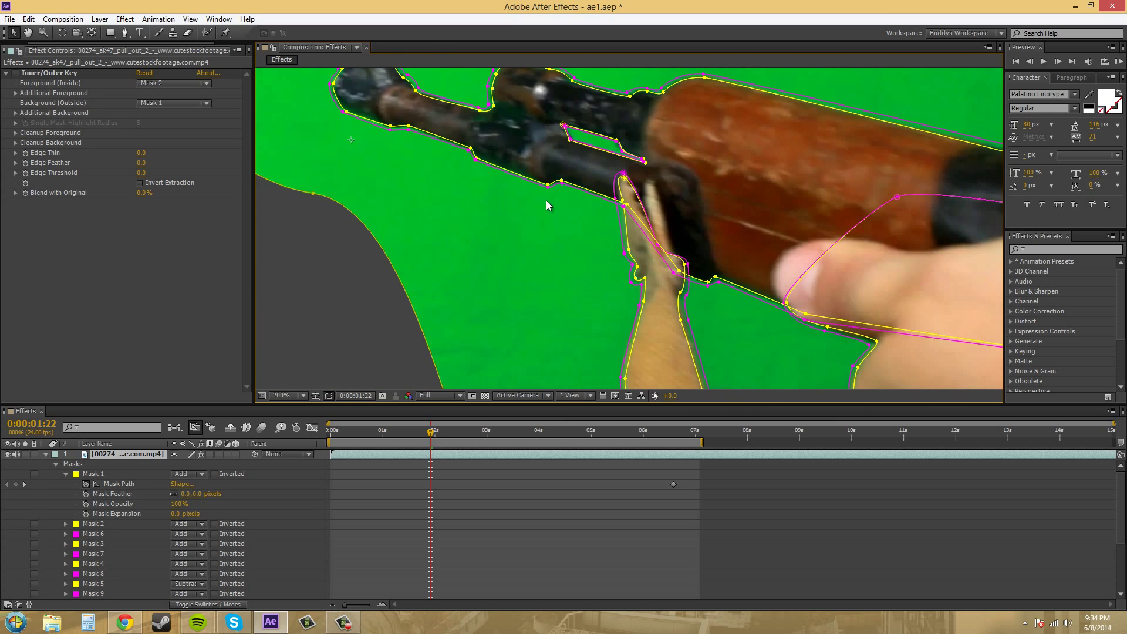
{"action": "left_click_drag", "start_coordinate": [790, 349], "coordinate": [663, 251]}
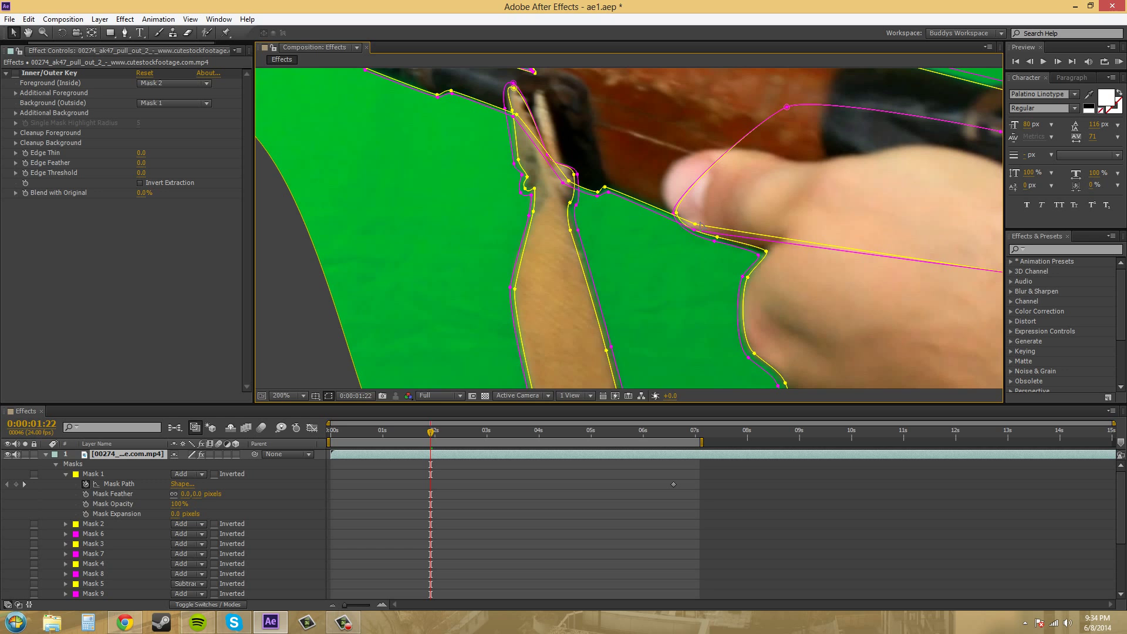
{"action": "left_click_drag", "start_coordinate": [828, 315], "coordinate": [635, 210]}
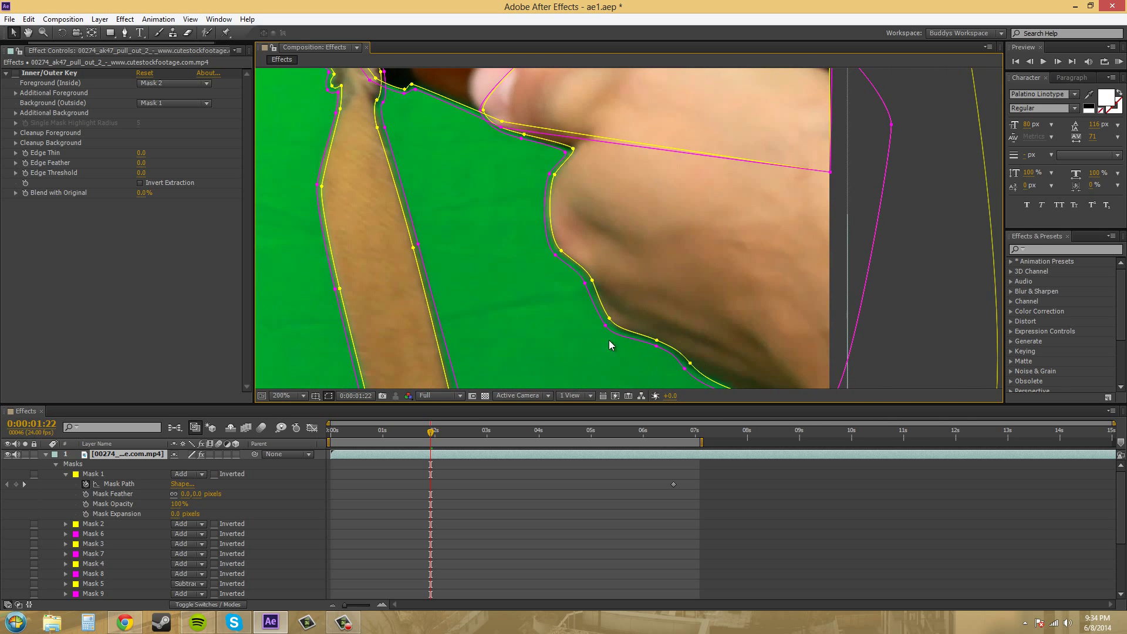
{"action": "left_click_drag", "start_coordinate": [812, 358], "coordinate": [684, 253]}
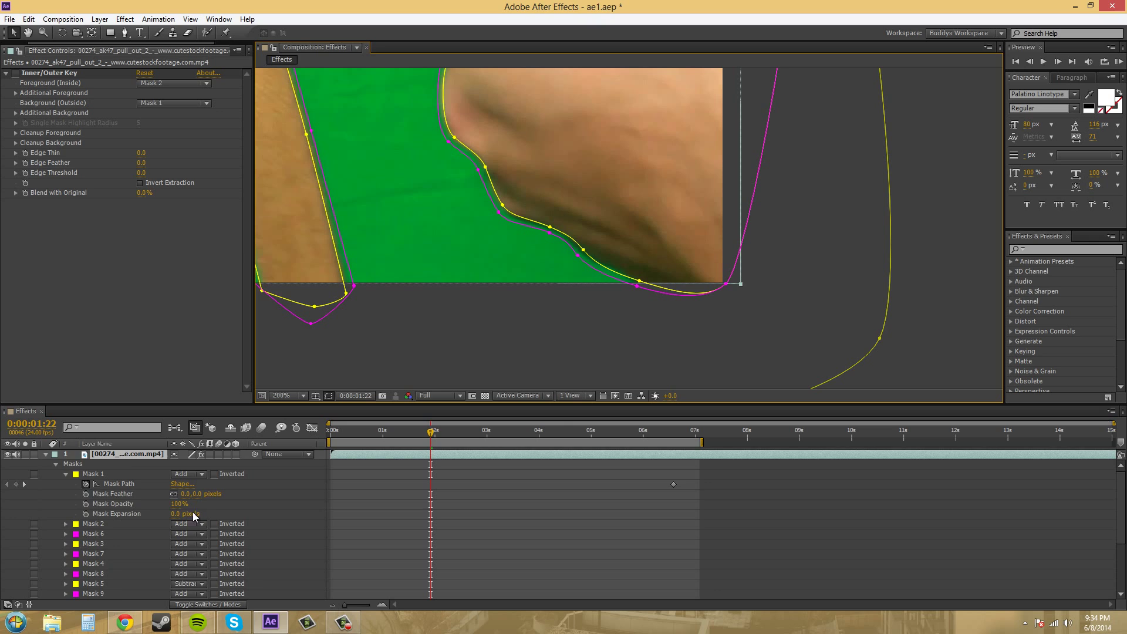
- Select Mask 1 and examine its wide outer outline around the whole gun, strap and hand
{"action": "scroll", "coordinate": [82, 549], "scroll_direction": "down", "scroll_amount": 1}
{"action": "scroll", "coordinate": [115, 503], "scroll_direction": "up", "scroll_amount": 1}
{"action": "left_click", "coordinate": [92, 474]}
{"action": "key", "text": "comma"}
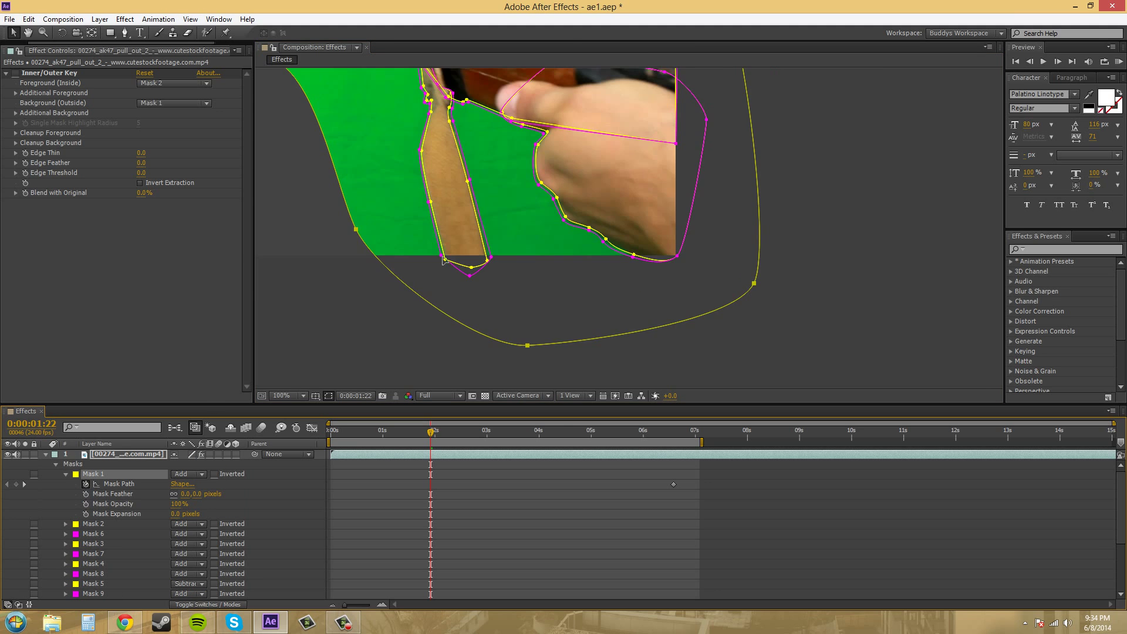
{"action": "left_click_drag", "start_coordinate": [448, 263], "coordinate": [601, 395]}
{"action": "left_click_drag", "start_coordinate": [405, 188], "coordinate": [443, 260]}
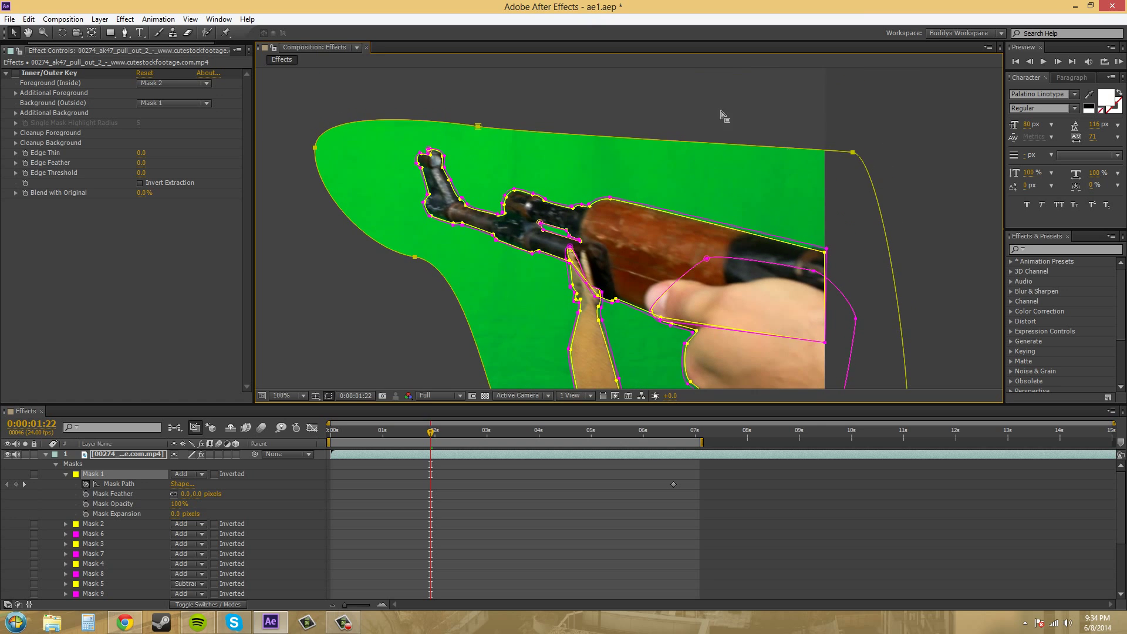
{"action": "left_click_drag", "start_coordinate": [534, 327], "coordinate": [448, 245]}
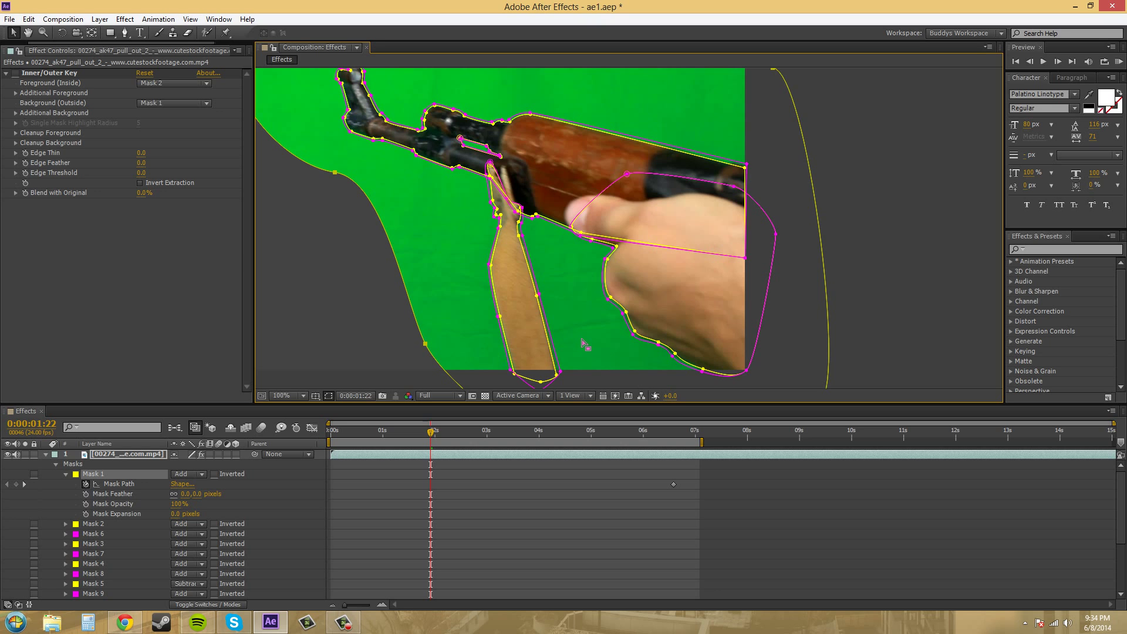
- Change Mask 6's outline color to a muted blue, hex 758CB2
{"action": "key", "text": "period"}
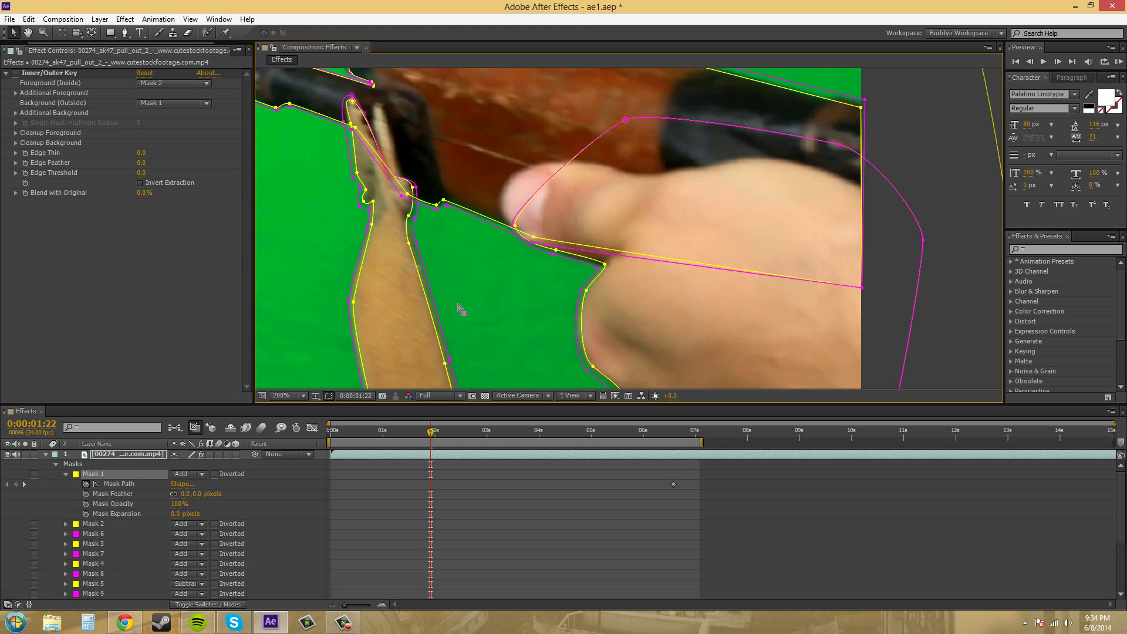
{"action": "left_click_drag", "start_coordinate": [374, 374], "coordinate": [504, 297]}
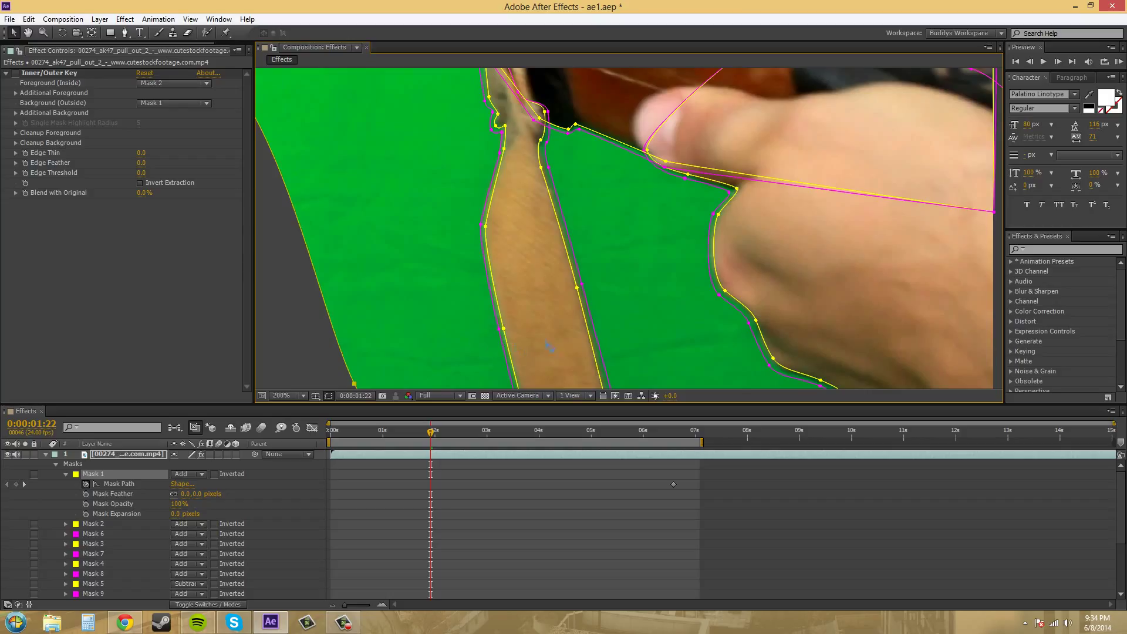
{"action": "scroll", "coordinate": [549, 347], "scroll_direction": "down", "scroll_amount": 4}
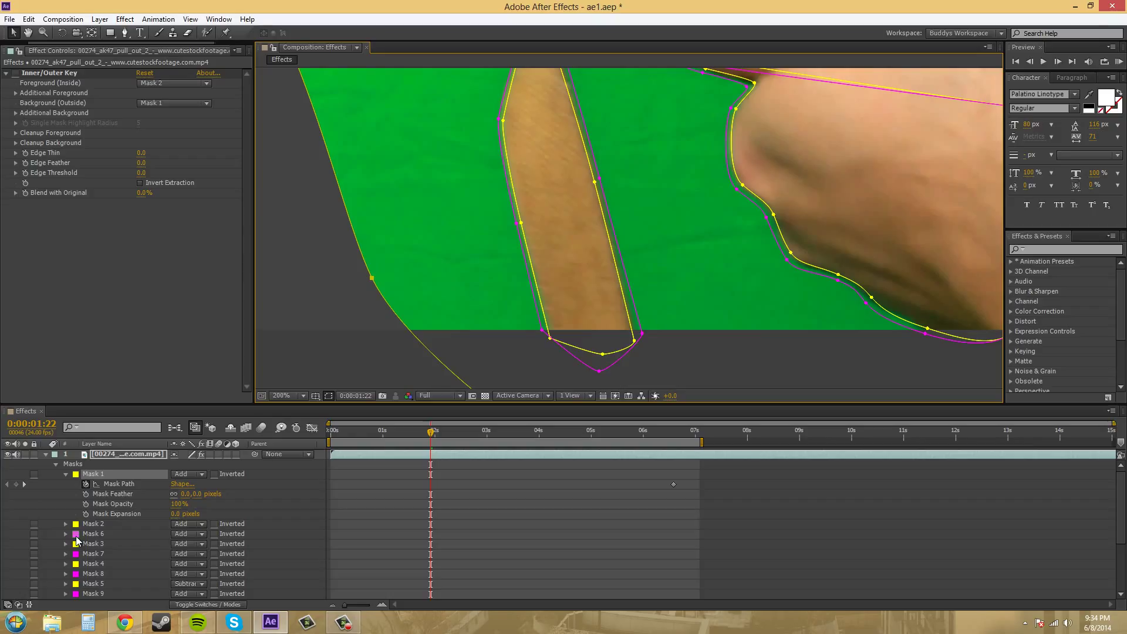
{"action": "left_click", "coordinate": [76, 535]}
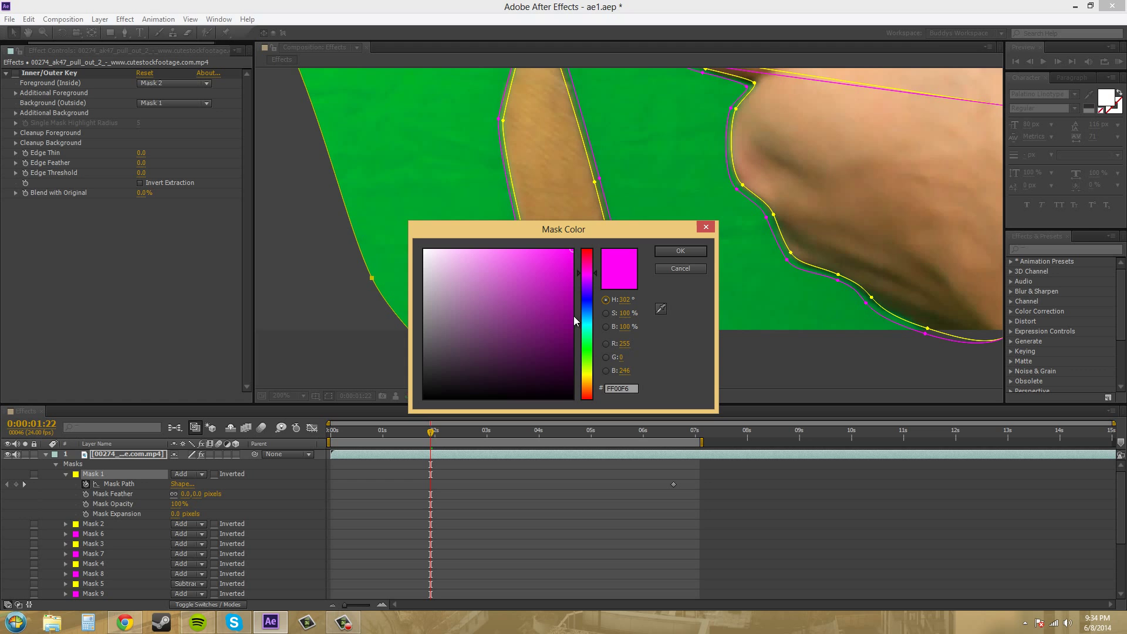
{"action": "left_click", "coordinate": [513, 342]}
{"action": "left_click", "coordinate": [474, 294]}
{"action": "left_click", "coordinate": [587, 308]}
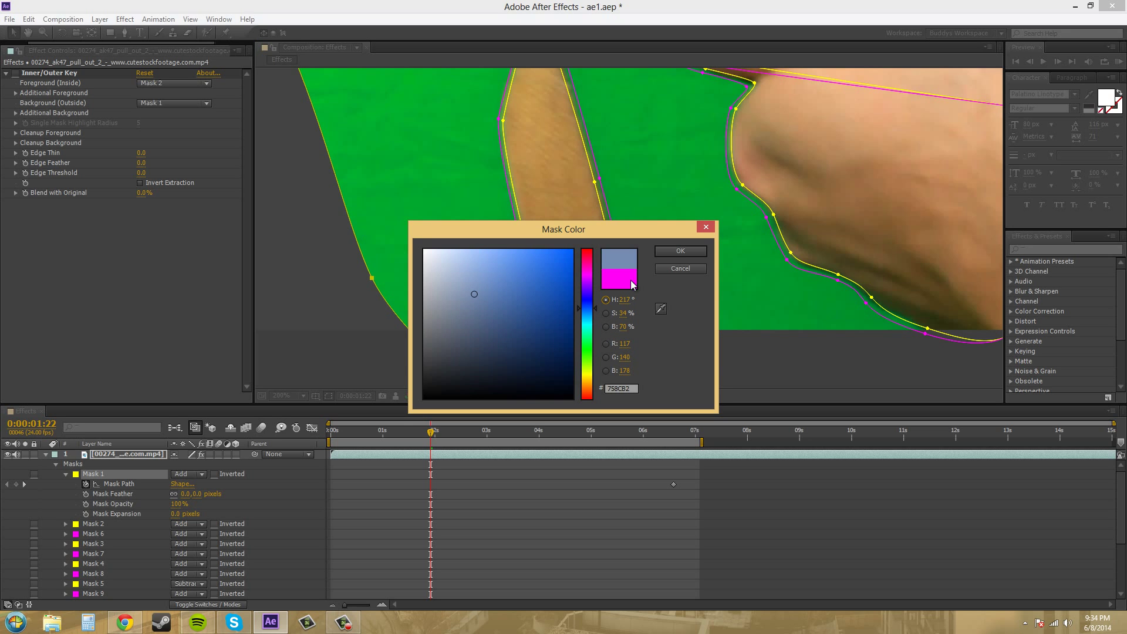
{"action": "left_click", "coordinate": [681, 252]}
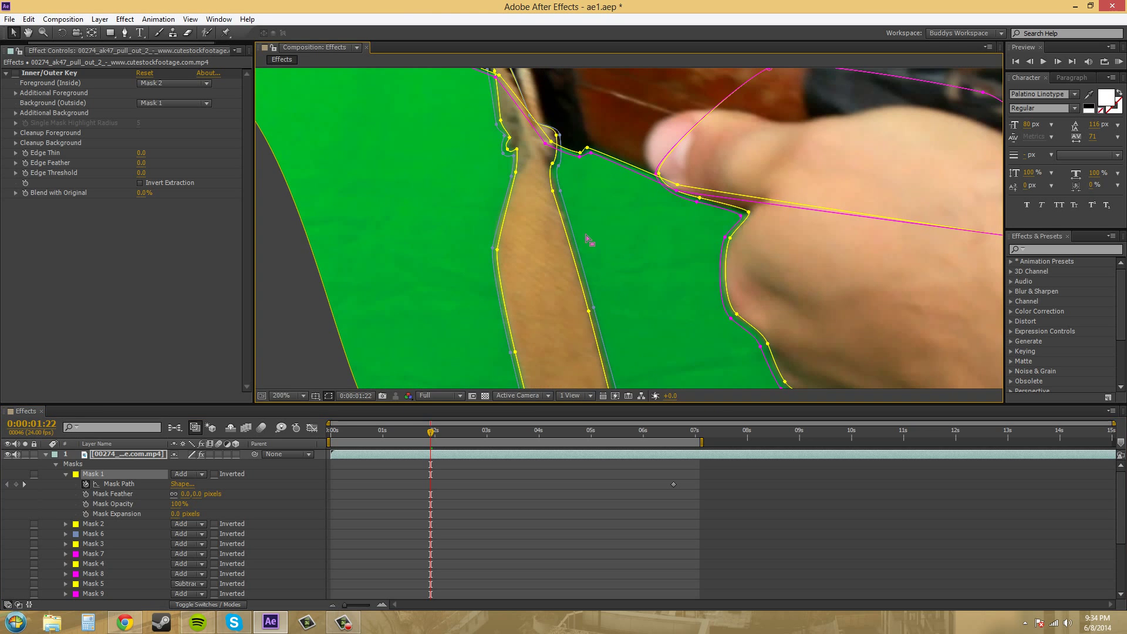
- Set Mask 6's outline color to magenta FF00F6 by sampling Mask 8's color
{"action": "left_click", "coordinate": [76, 534]}
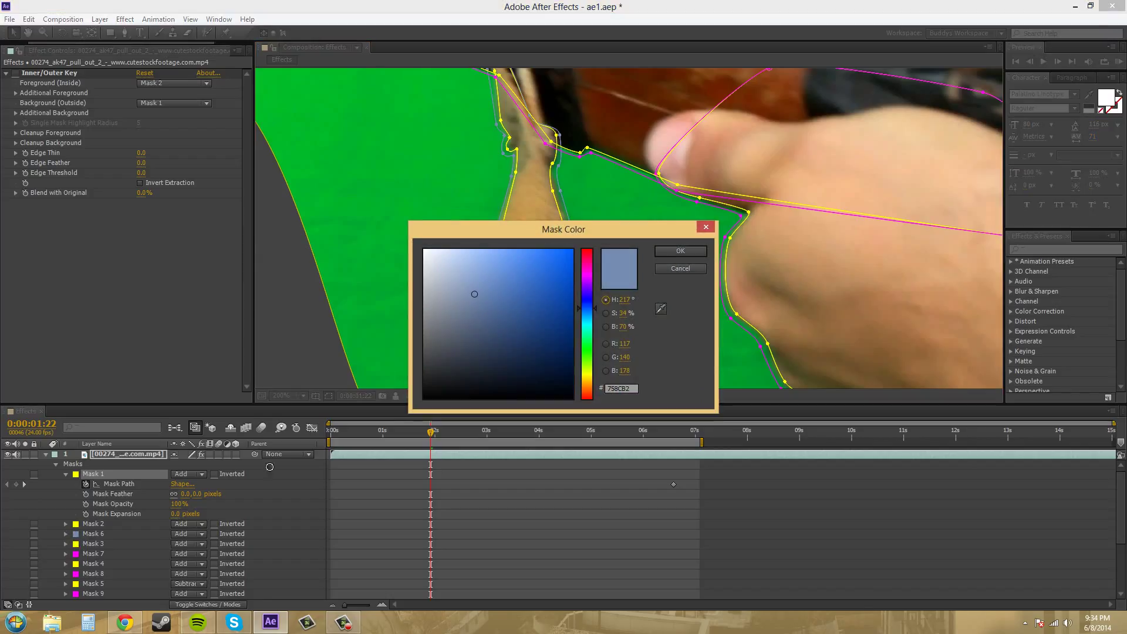
{"action": "left_click", "coordinate": [661, 309]}
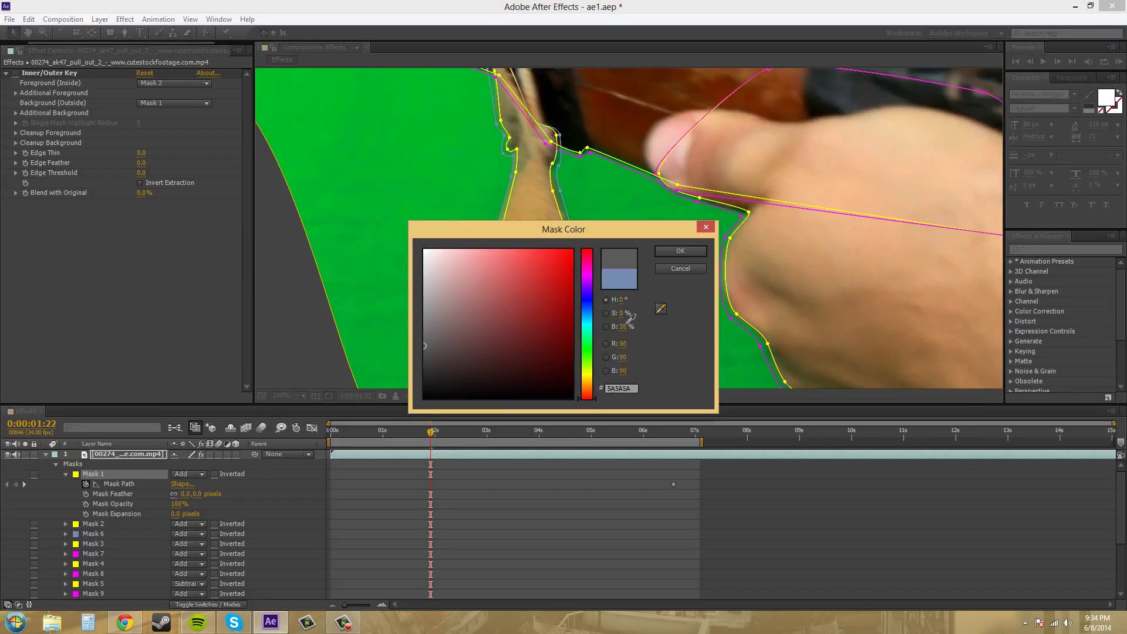
{"action": "left_click", "coordinate": [76, 574]}
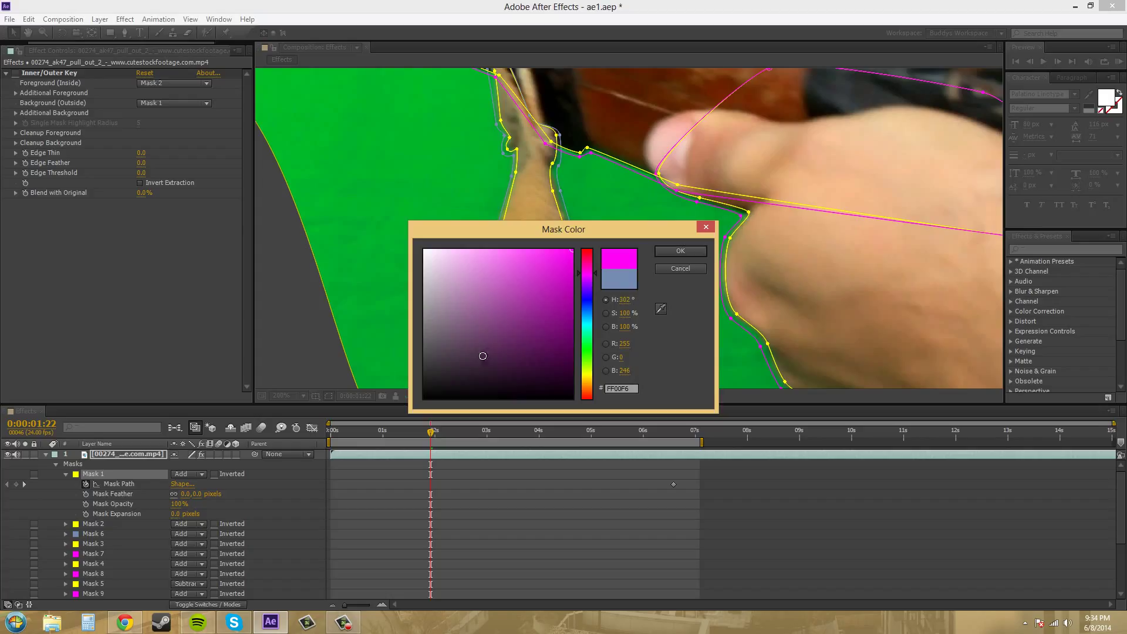
{"action": "left_click", "coordinate": [678, 252]}
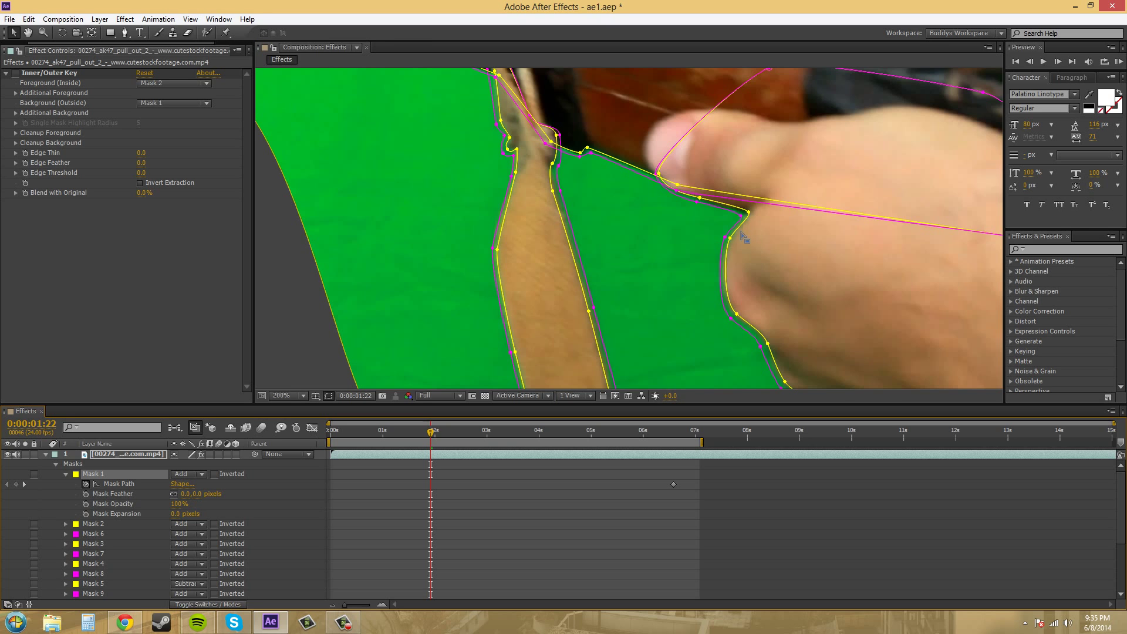
- Examine how the yellow inner and magenta outer masks run around the gun, the strap-like piece below it and the hand
{"action": "scroll", "coordinate": [745, 237], "scroll_direction": "down", "scroll_amount": 2}
{"action": "left_click_drag", "start_coordinate": [604, 146], "coordinate": [666, 258]}
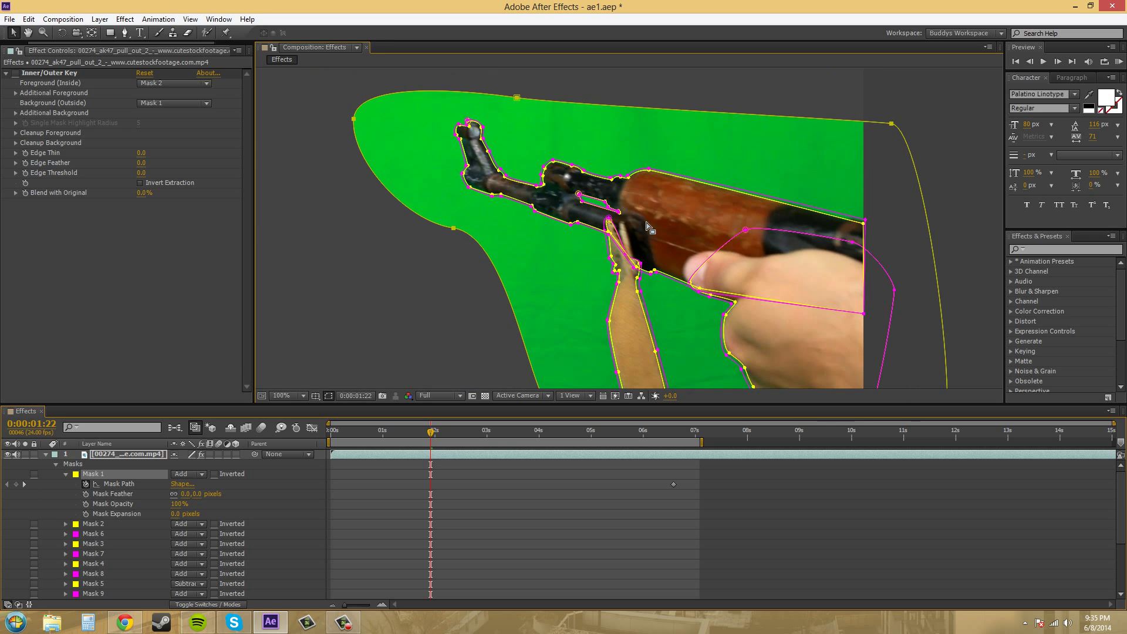
{"action": "scroll", "coordinate": [674, 296], "scroll_direction": "up", "scroll_amount": 1}
{"action": "left_click_drag", "start_coordinate": [674, 296], "coordinate": [533, 192]}
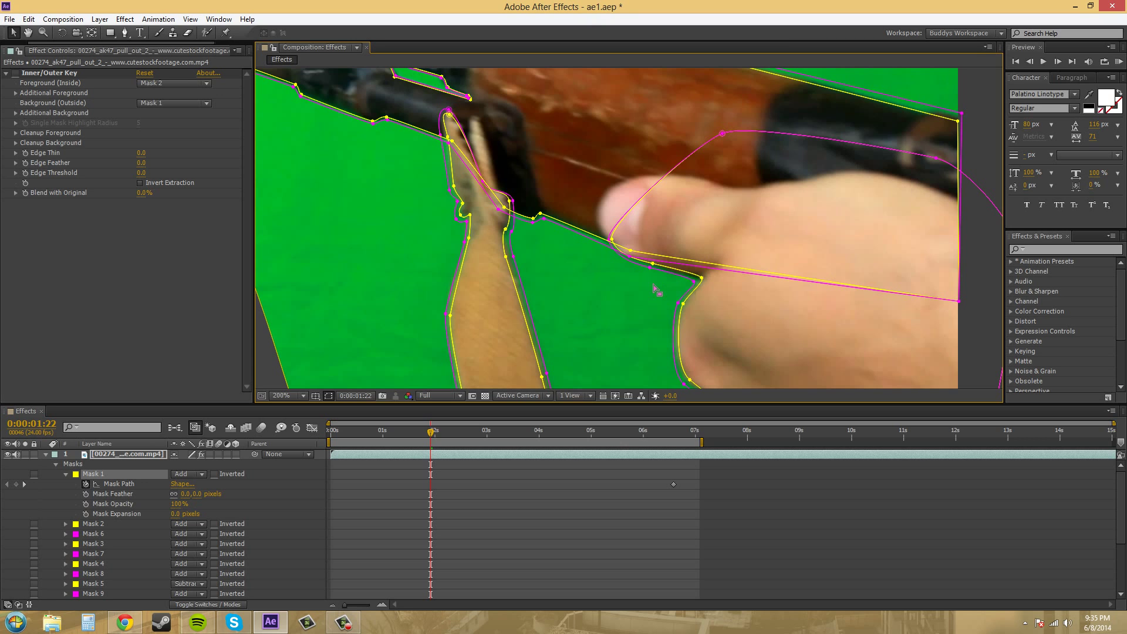
{"action": "left_click_drag", "start_coordinate": [504, 361], "coordinate": [539, 278]}
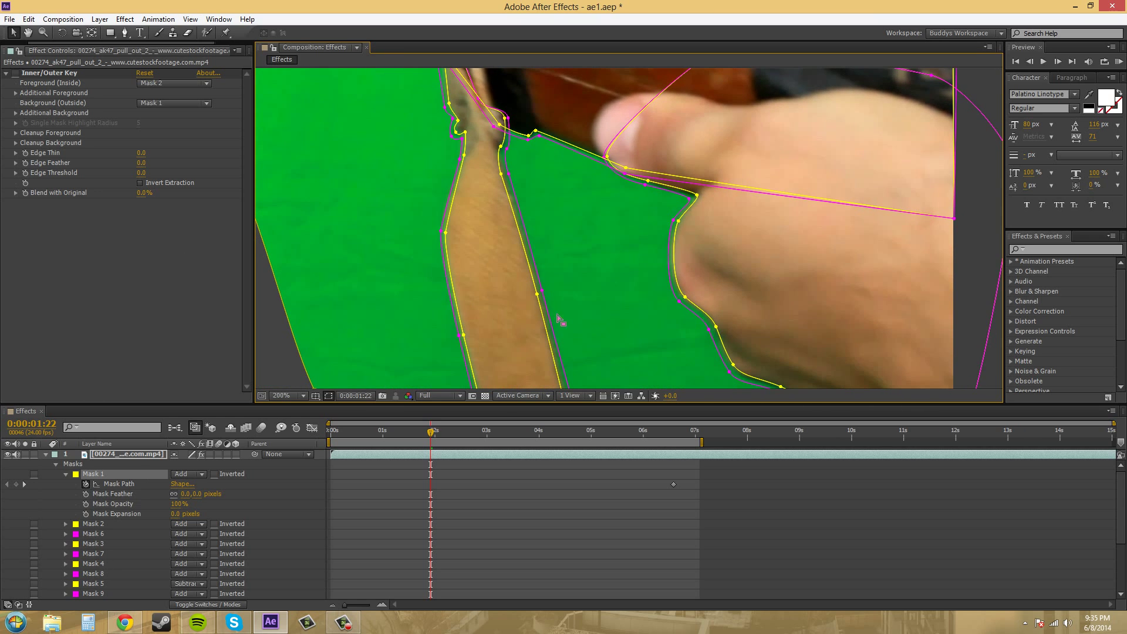
- Delete the existing Inner/Outer Key effect and apply a fresh Inner/Outer Key to the gun footage layer
{"action": "left_click", "coordinate": [57, 71]}
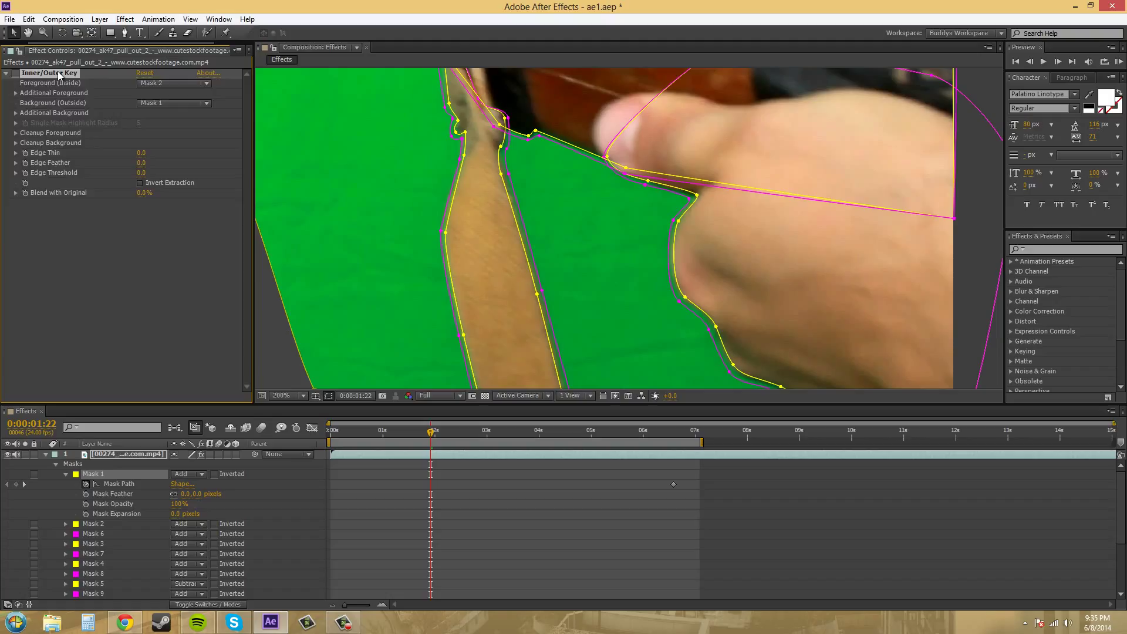
{"action": "key", "text": "Delete"}
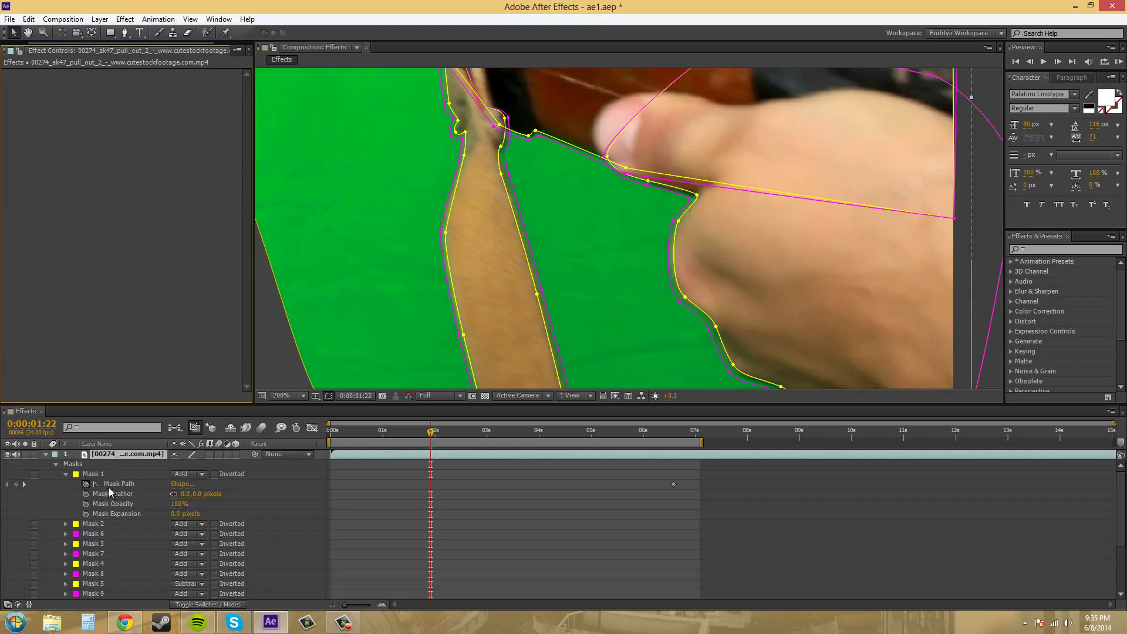
{"action": "left_click", "coordinate": [128, 456]}
{"action": "left_click", "coordinate": [125, 19]}
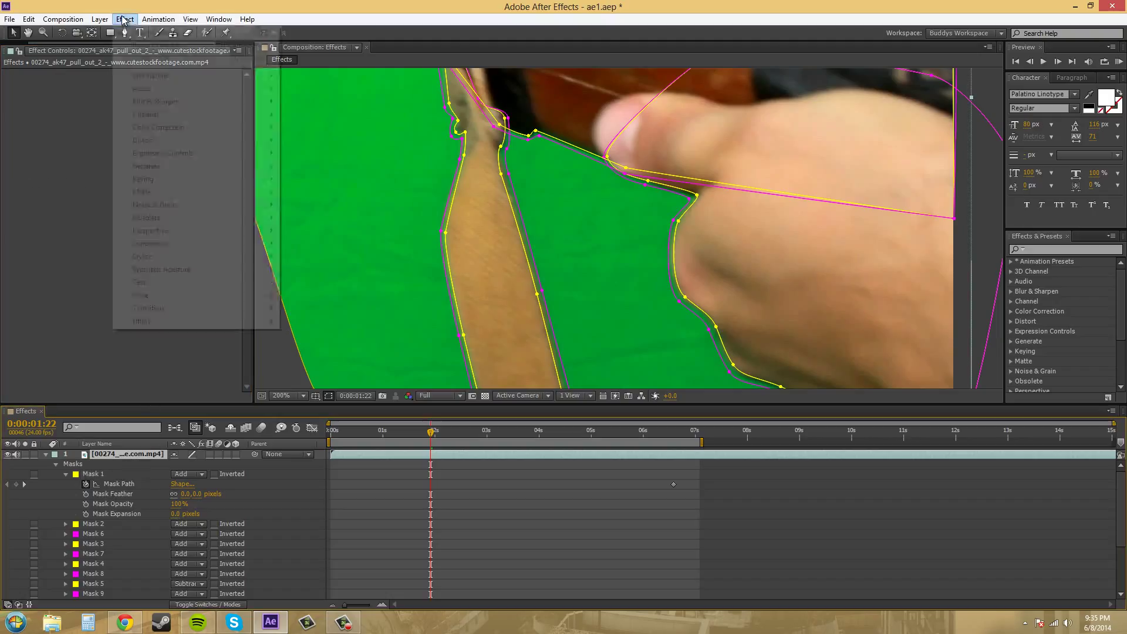
{"action": "mouse_move", "coordinate": [147, 180]}
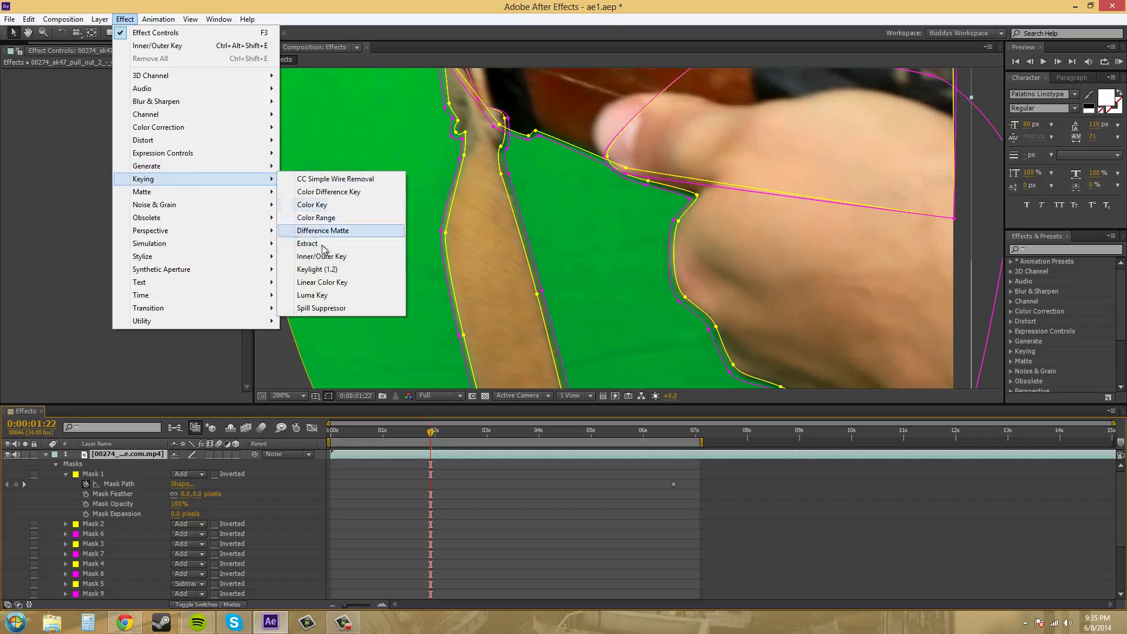
{"action": "left_click", "coordinate": [327, 259]}
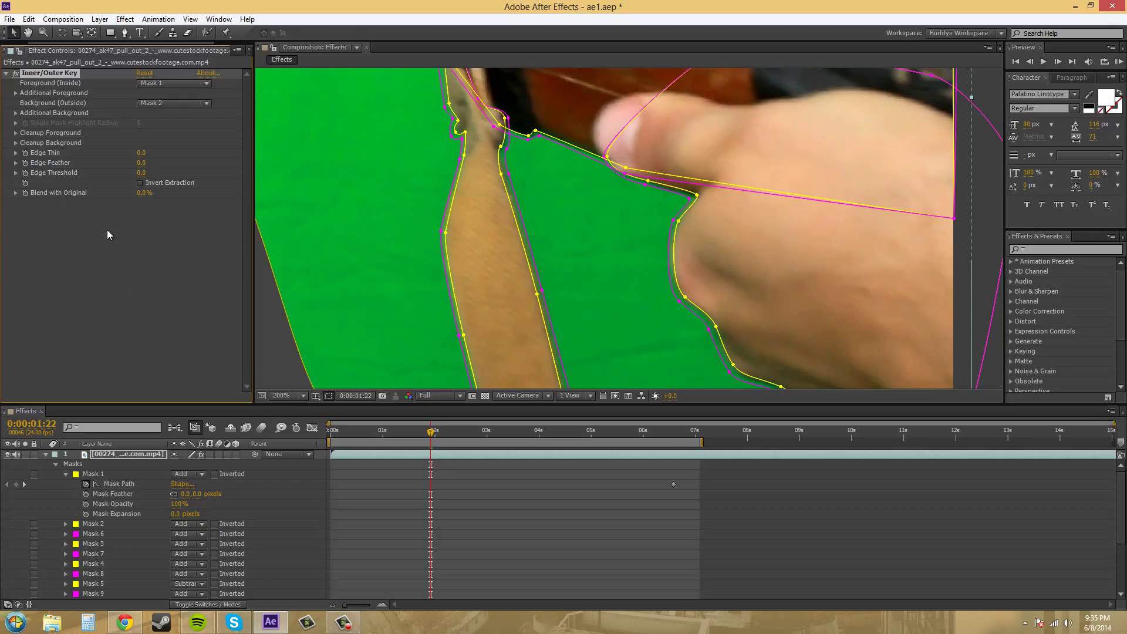
- Collapse Mask 1's properties to show the mask list, and set the key's Foreground (Inside) to Mask 2
{"action": "left_click", "coordinate": [46, 454]}
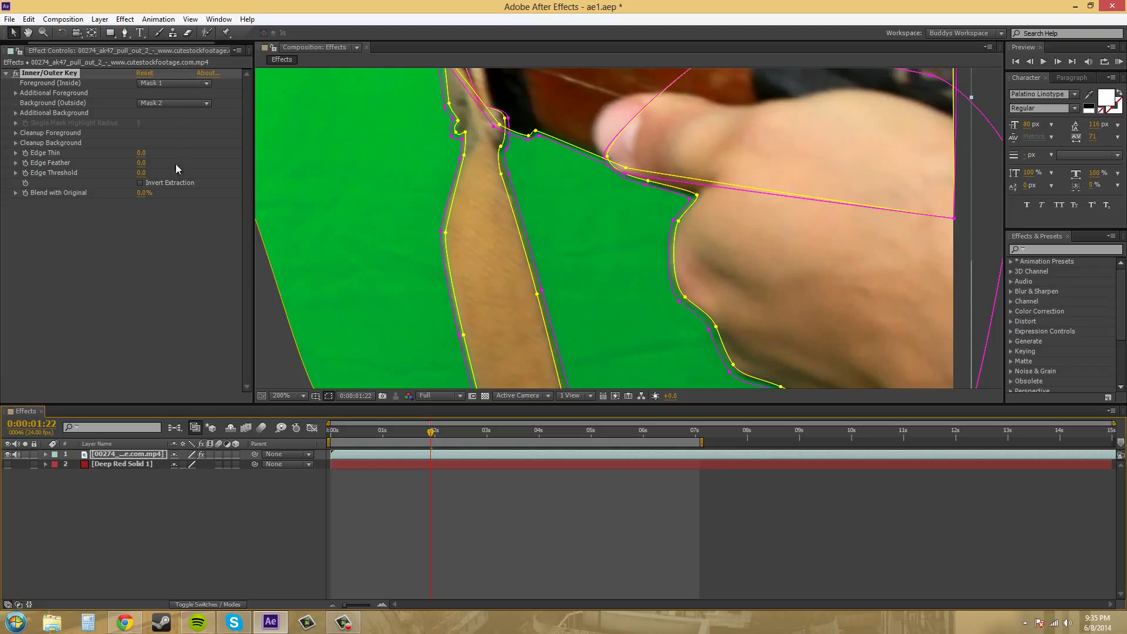
{"action": "left_click", "coordinate": [45, 454]}
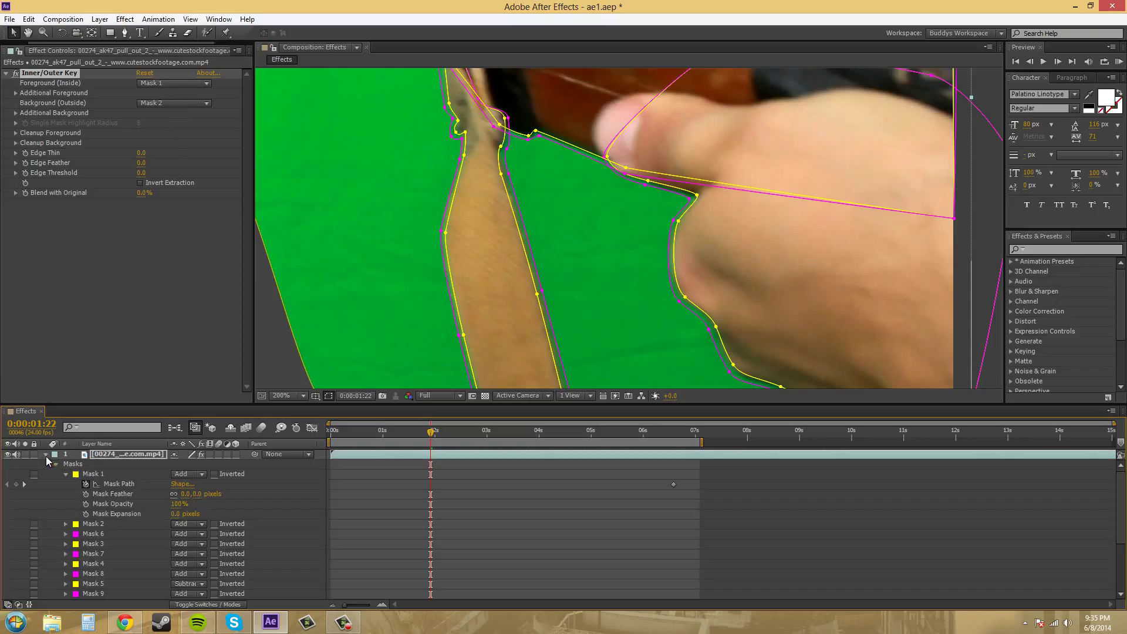
{"action": "left_click", "coordinate": [66, 474]}
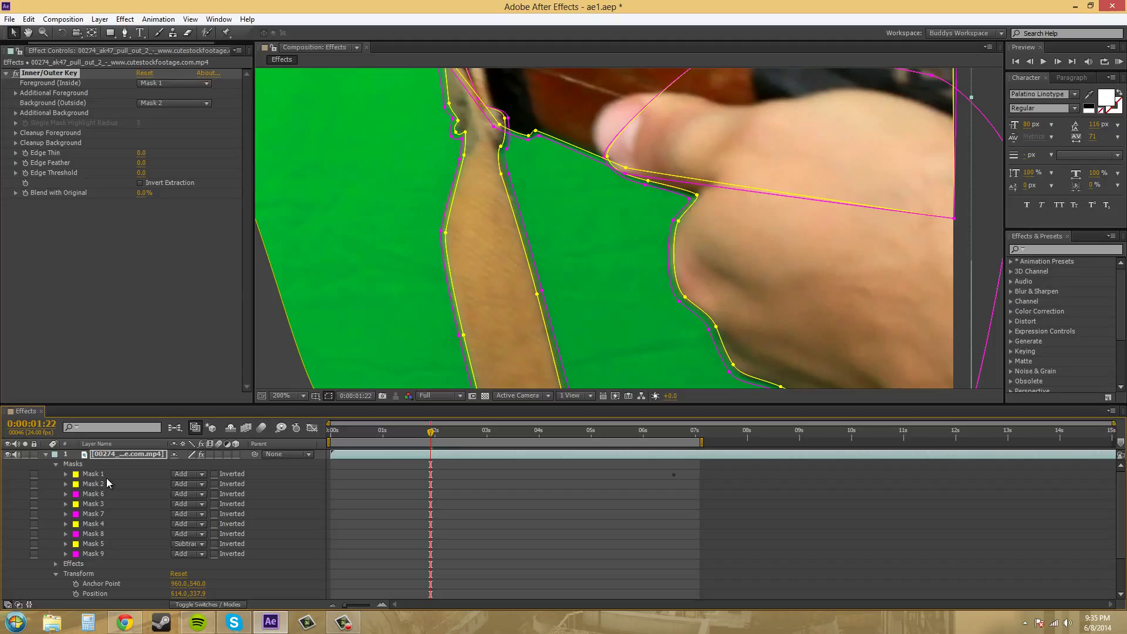
{"action": "left_click", "coordinate": [94, 484]}
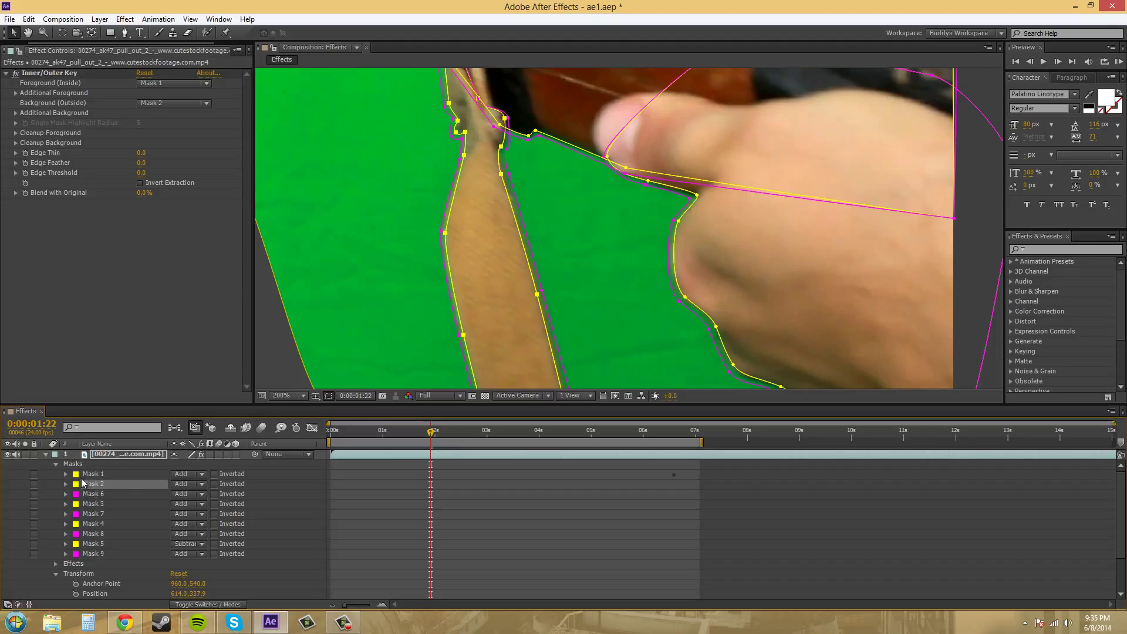
{"action": "left_click", "coordinate": [163, 88]}
{"action": "left_click", "coordinate": [166, 113]}
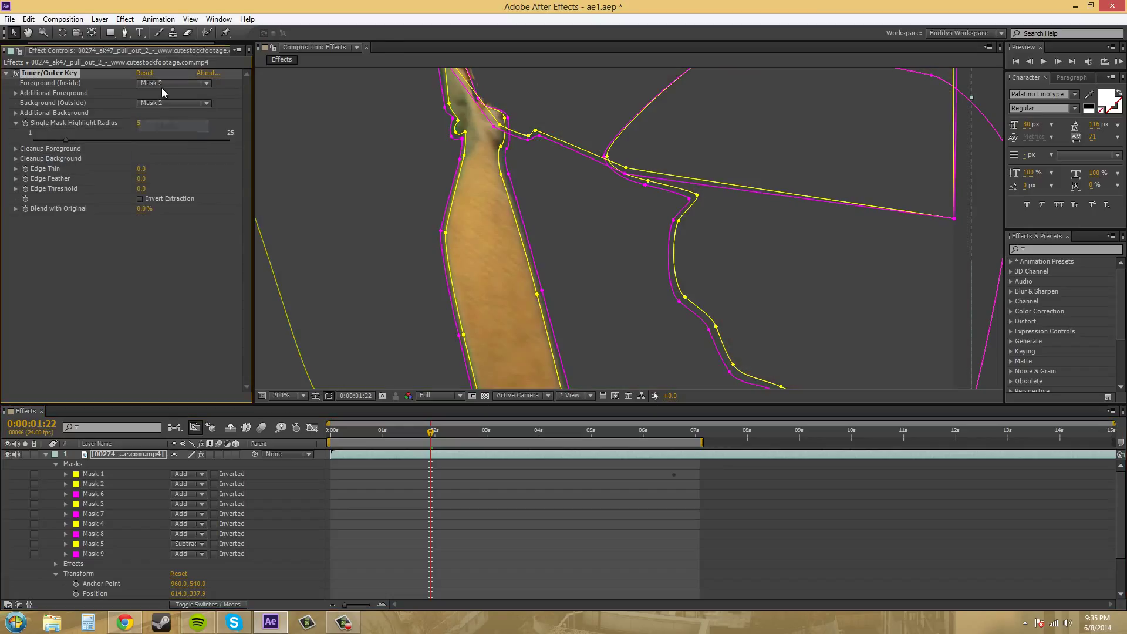
- Assign the additional foregrounds: Foreground 2 to Mask 3, Foreground 3 to Mask 4 and Foreground 4 to Mask 5
{"action": "left_click", "coordinate": [16, 93]}
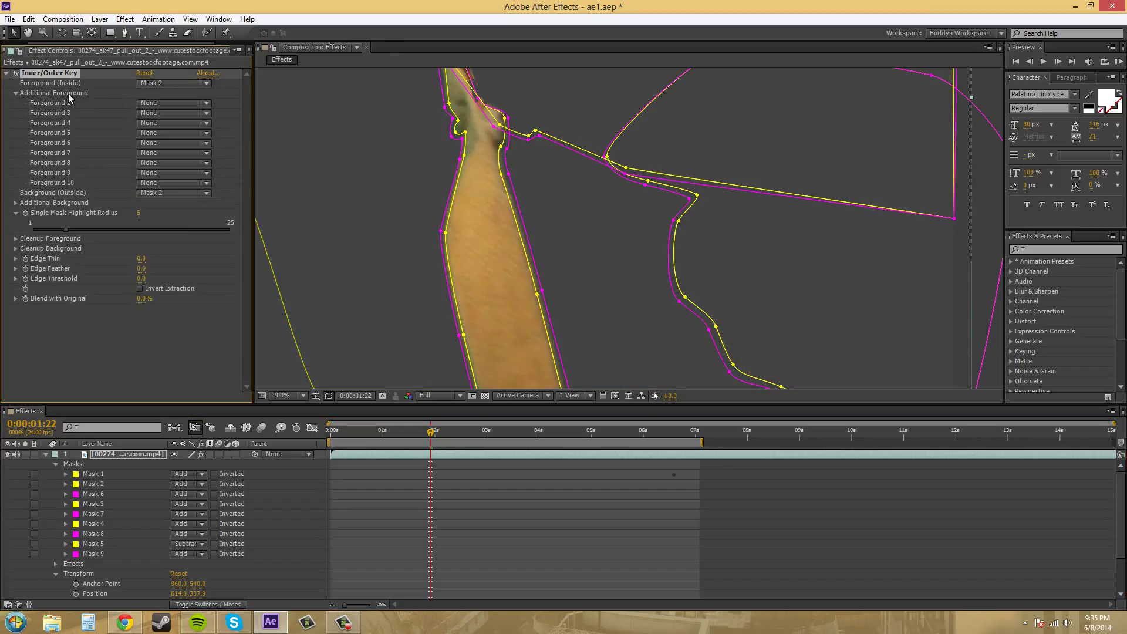
{"action": "left_click", "coordinate": [161, 113]}
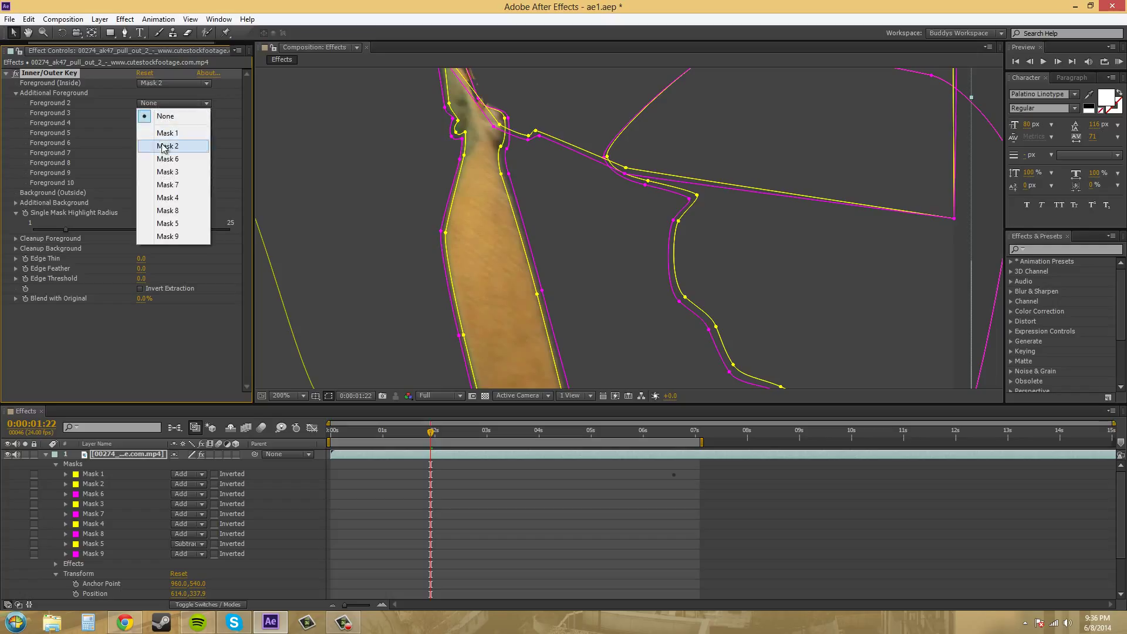
{"action": "left_click", "coordinate": [163, 172]}
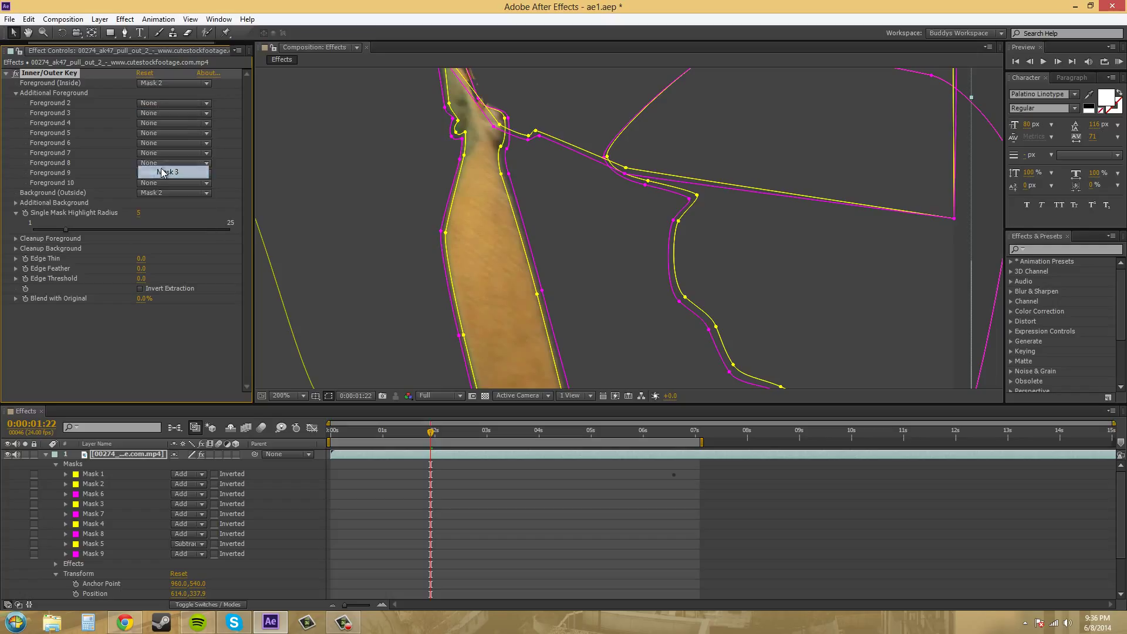
{"action": "left_click", "coordinate": [162, 114]}
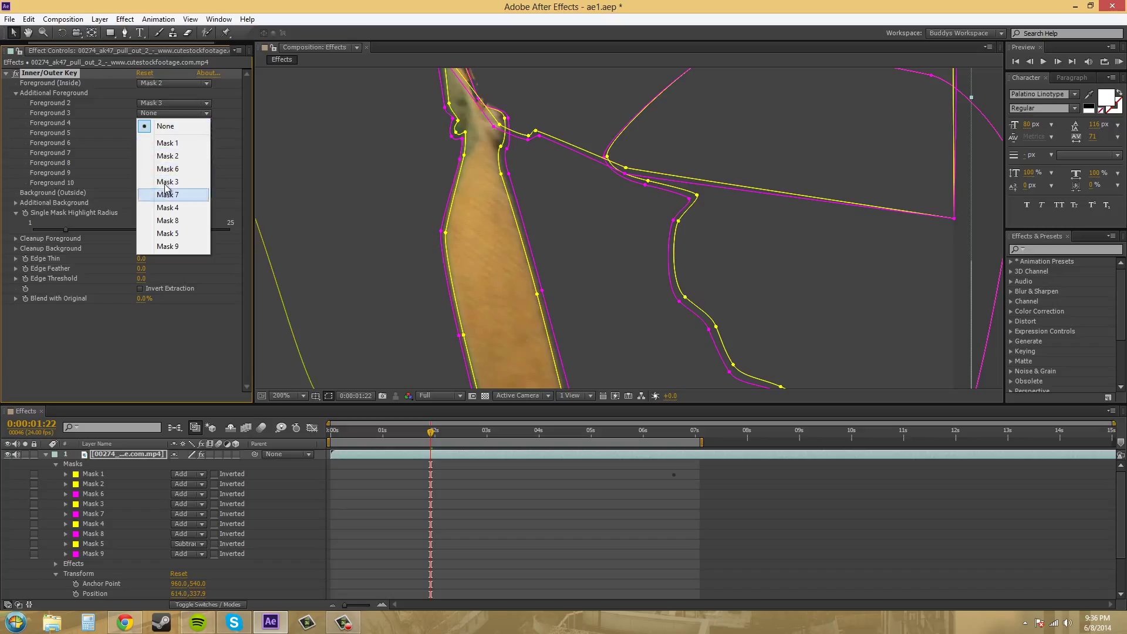
{"action": "left_click", "coordinate": [170, 208]}
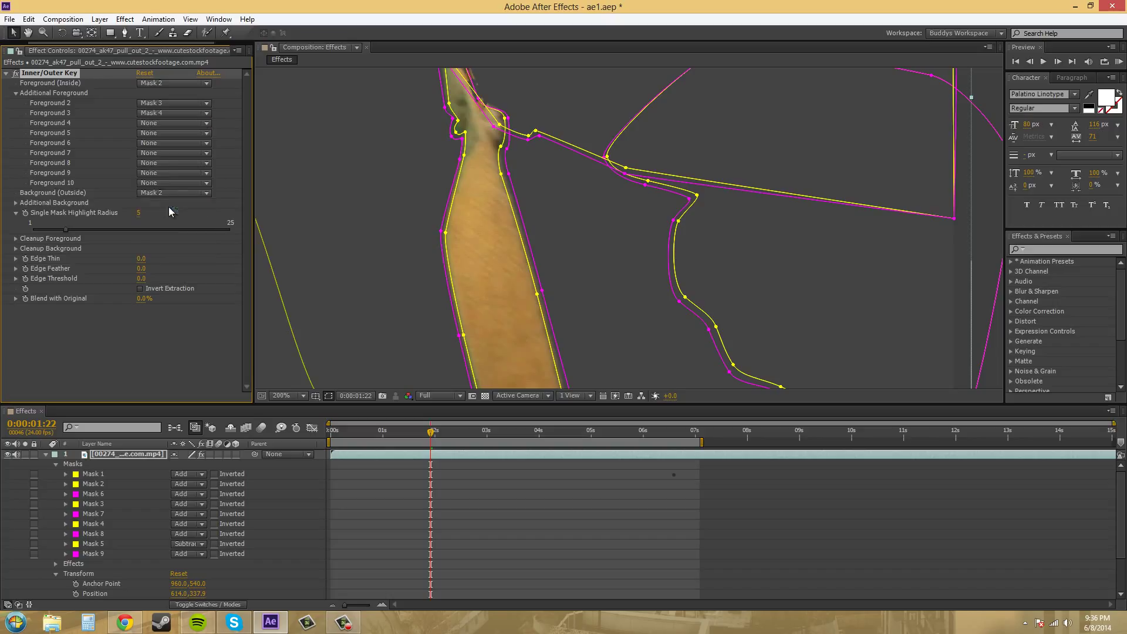
{"action": "left_click", "coordinate": [159, 123]}
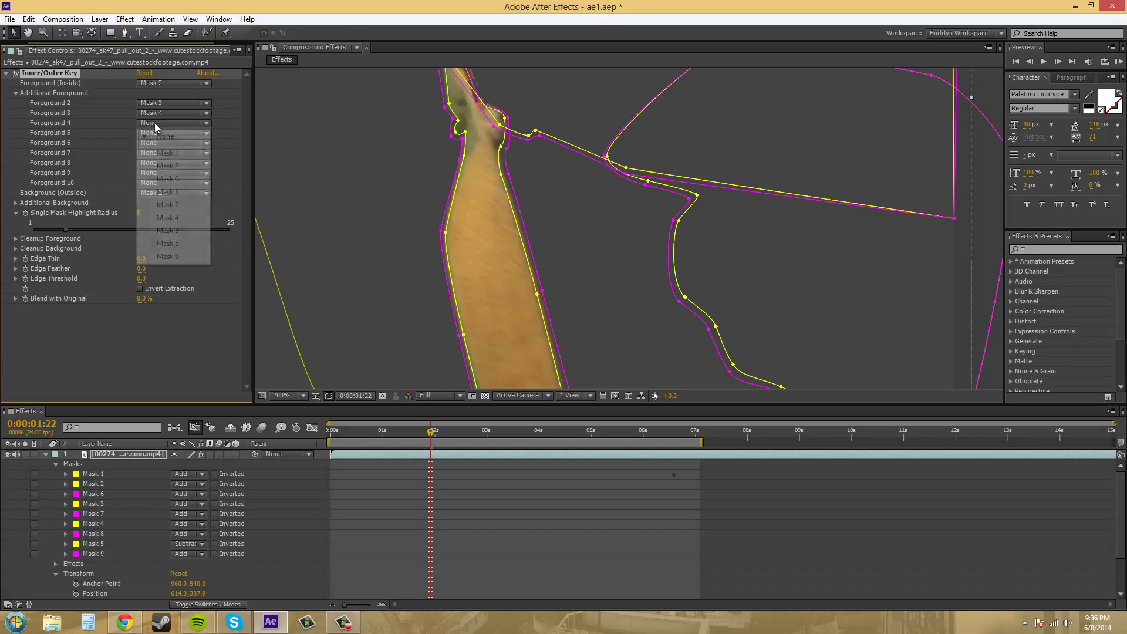
{"action": "left_click", "coordinate": [169, 243]}
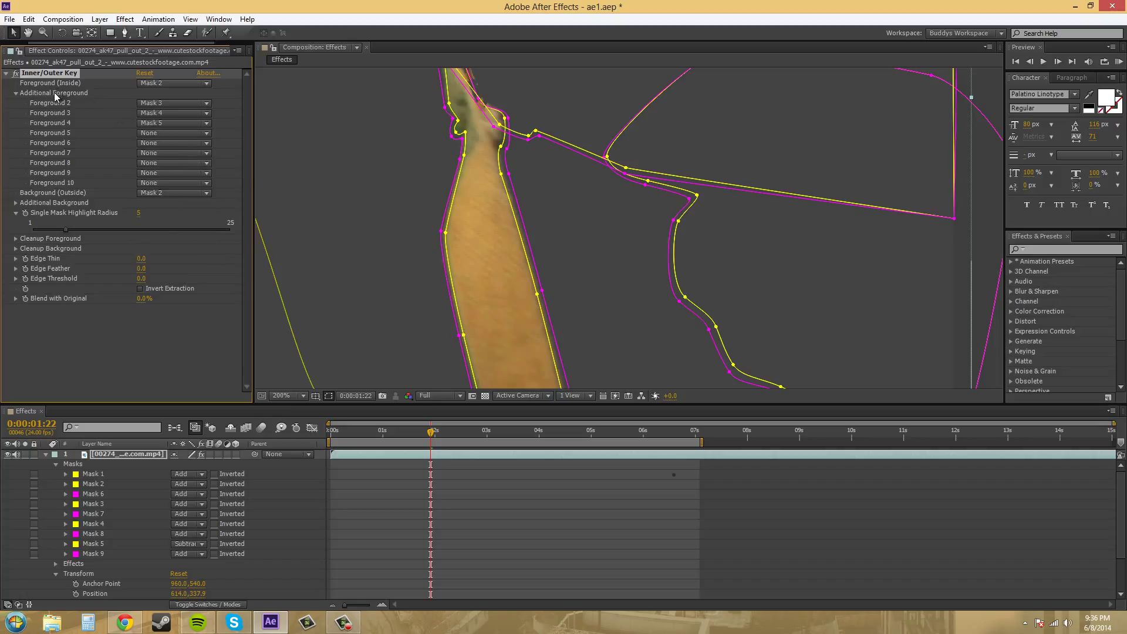
- Set the key's Background (Outside) to Mask 6, and Backgrounds 2, 3 and 4 to Masks 7, 8 and 9
{"action": "left_click", "coordinate": [152, 194]}
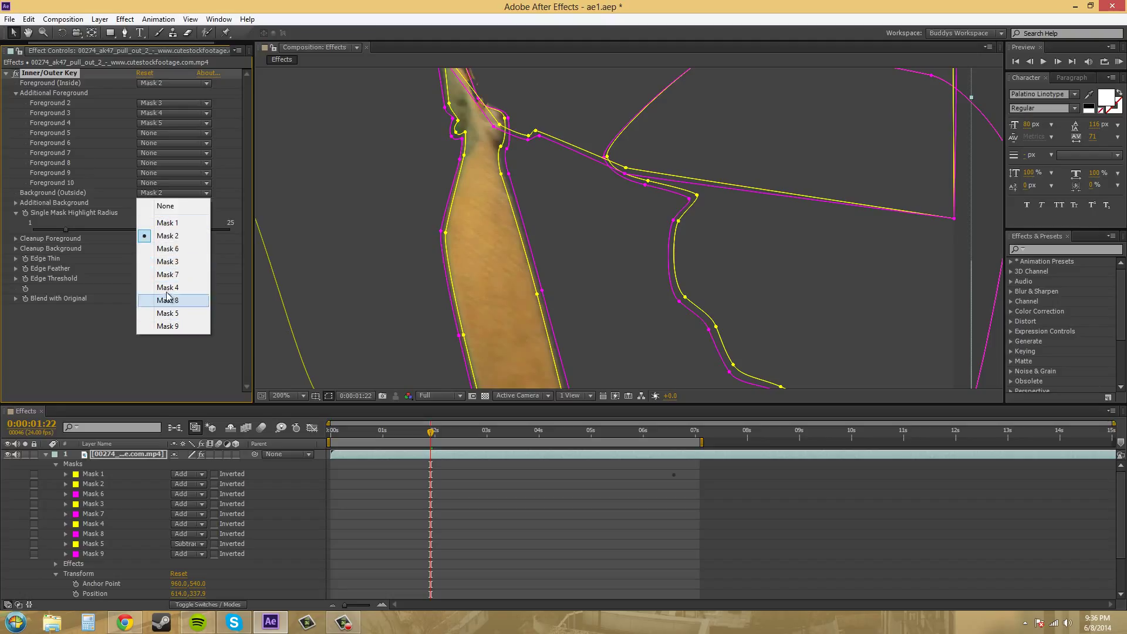
{"action": "left_click", "coordinate": [166, 249]}
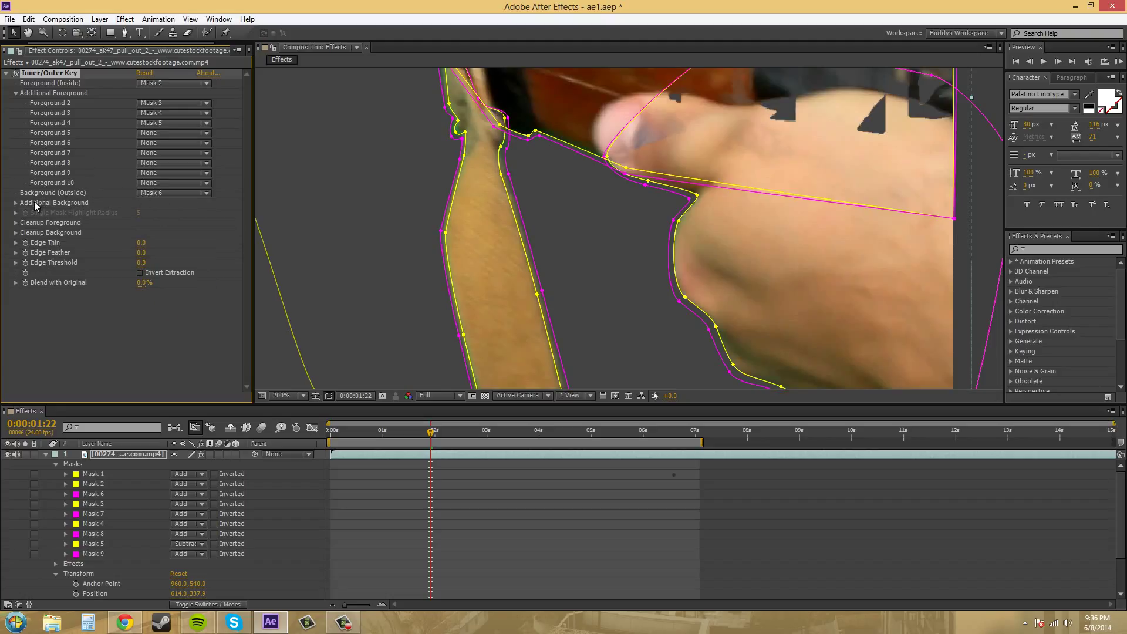
{"action": "left_click", "coordinate": [14, 203]}
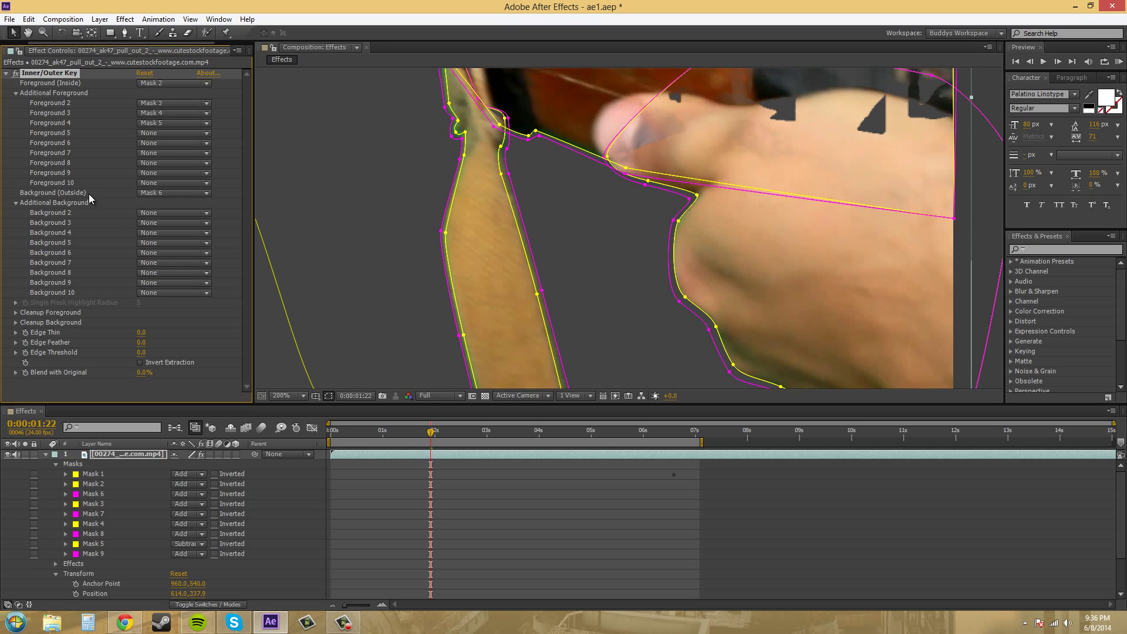
{"action": "left_click", "coordinate": [153, 213]}
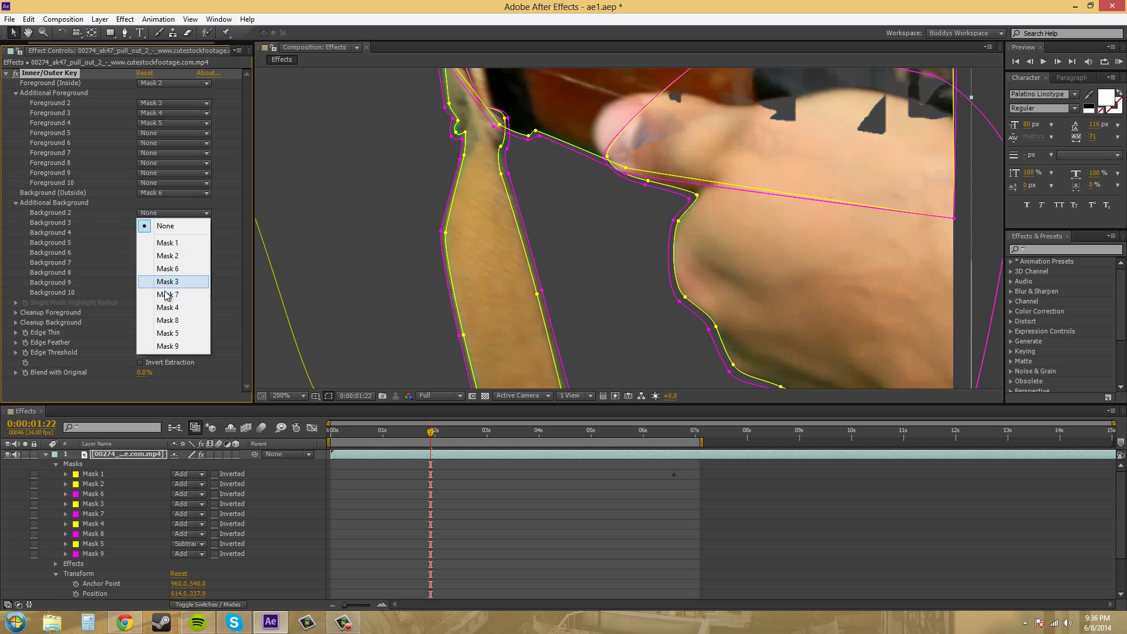
{"action": "left_click", "coordinate": [165, 294]}
{"action": "left_click", "coordinate": [163, 222]}
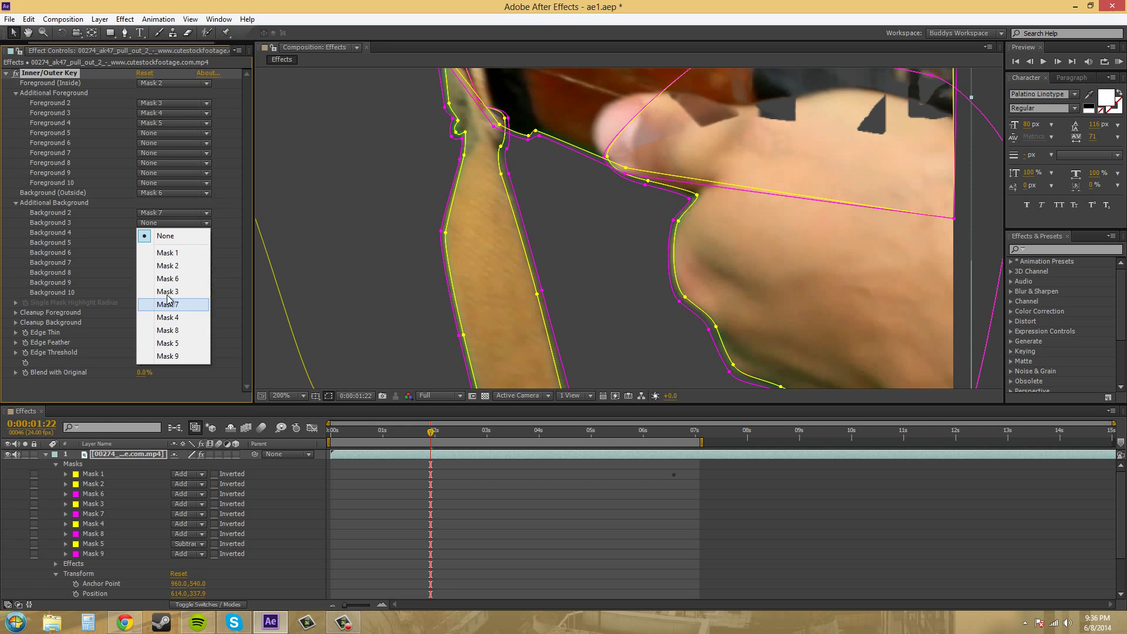
{"action": "left_click", "coordinate": [168, 331]}
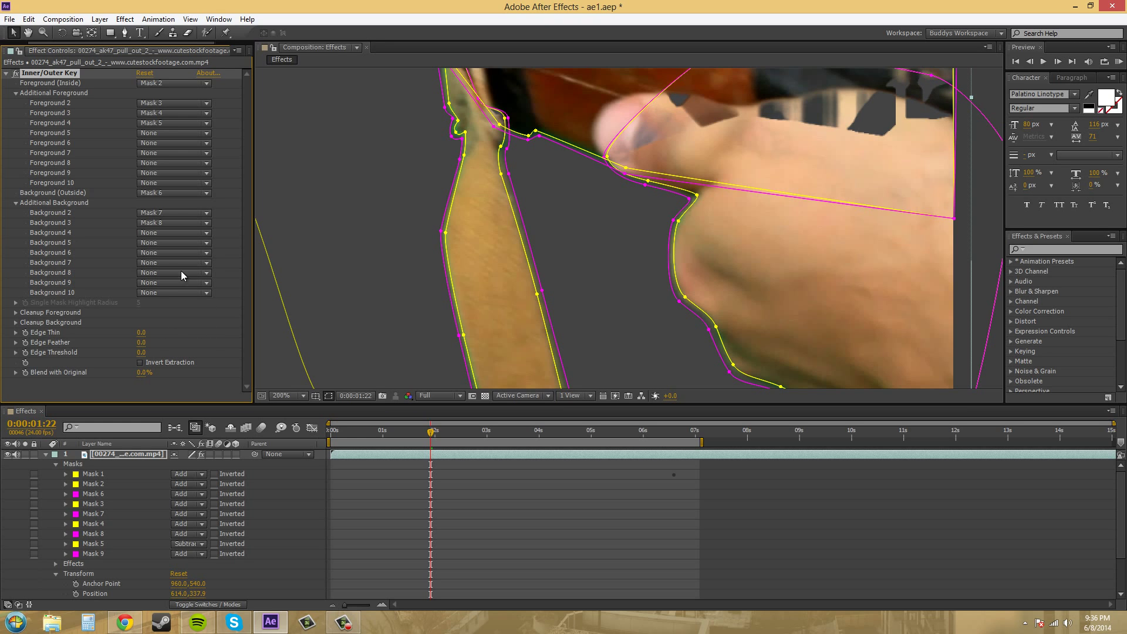
{"action": "left_click", "coordinate": [167, 234]}
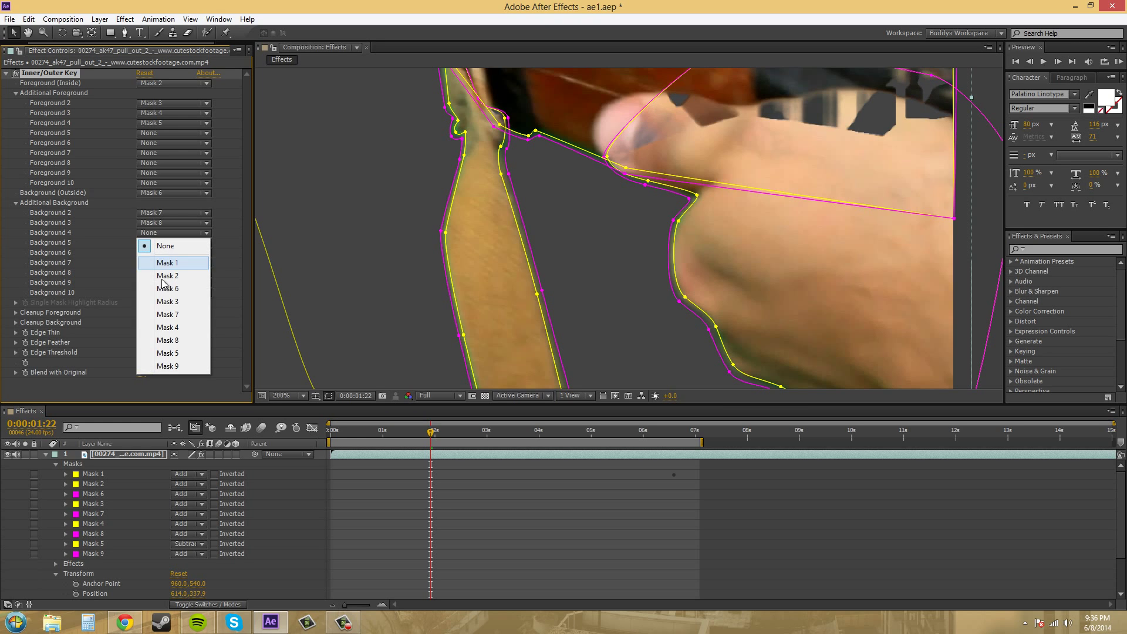
{"action": "left_click", "coordinate": [164, 365]}
- Inspect the keyed gun and hand, checking the area above the thumb and the lower mask edges
{"action": "left_click_drag", "start_coordinate": [590, 177], "coordinate": [442, 254]}
{"action": "left_click_drag", "start_coordinate": [487, 151], "coordinate": [560, 141]}
{"action": "scroll", "coordinate": [673, 154], "scroll_direction": "down", "scroll_amount": 1}
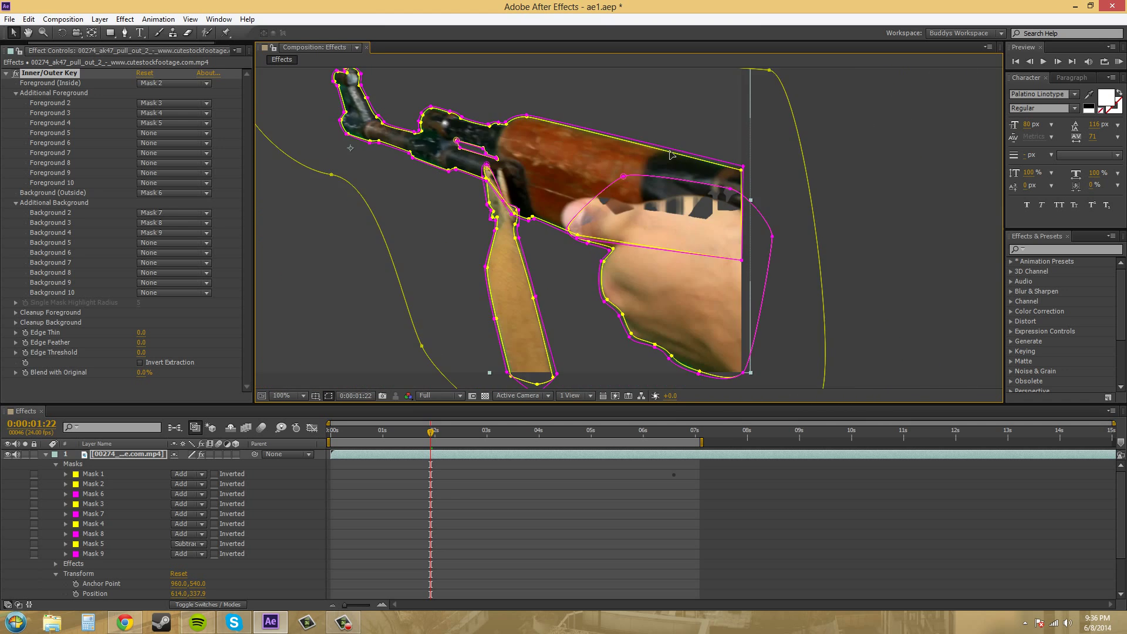
{"action": "scroll", "coordinate": [661, 154], "scroll_direction": "up", "scroll_amount": 1}
{"action": "left_click_drag", "start_coordinate": [483, 140], "coordinate": [394, 131]}
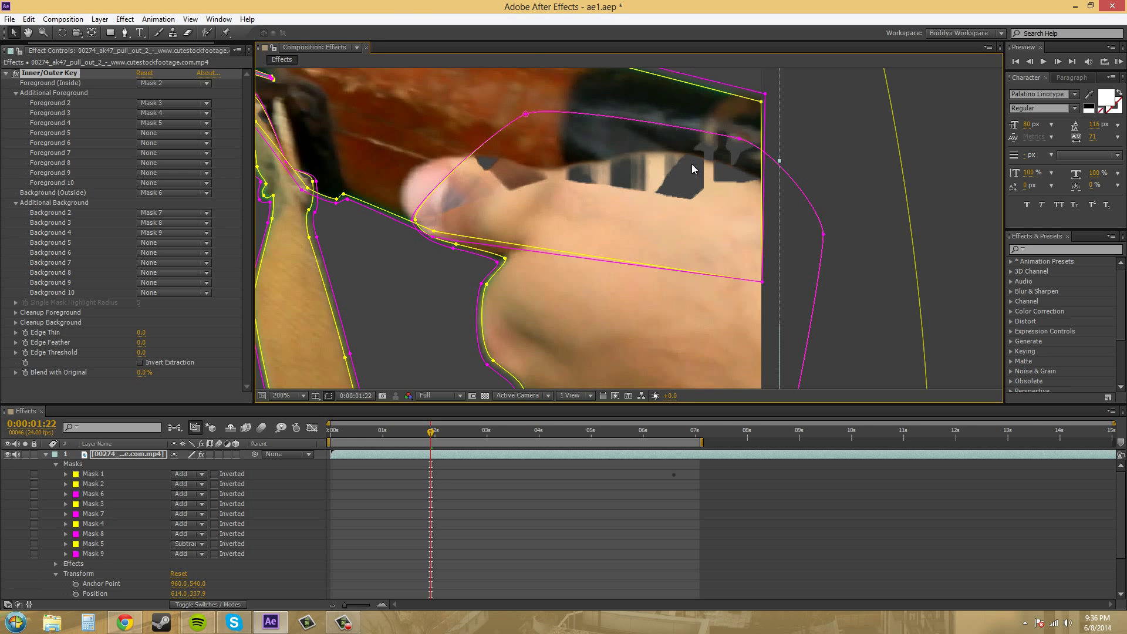
{"action": "left_click_drag", "start_coordinate": [429, 229], "coordinate": [483, 119]}
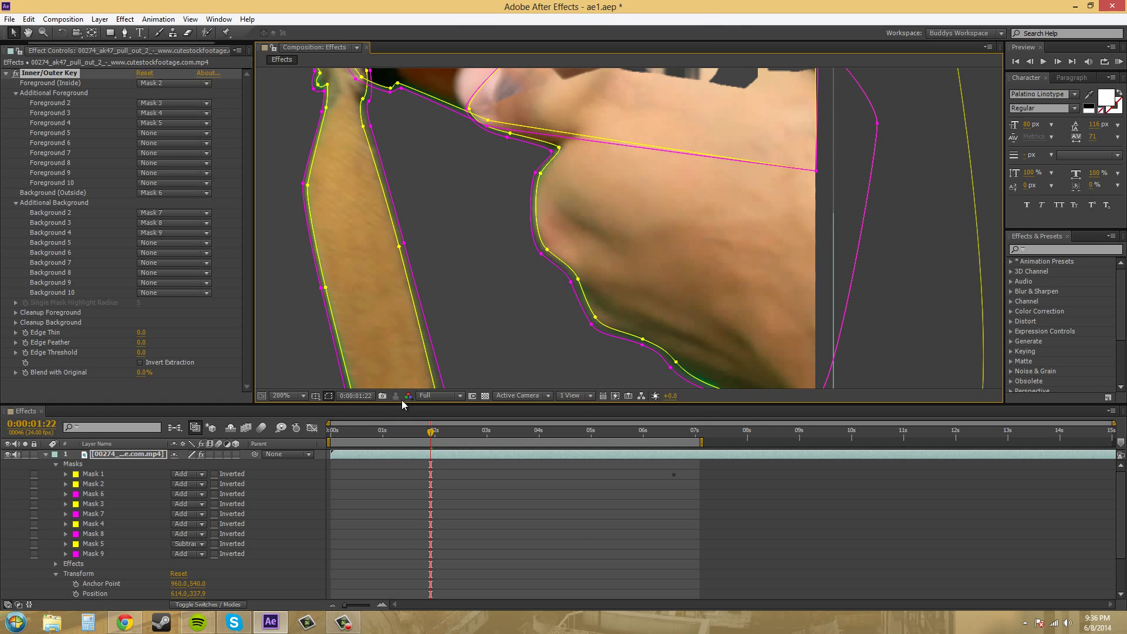
- View the alpha channel to check the matte around the hand and strap, and return the display to RGB
{"action": "left_click", "coordinate": [407, 397]}
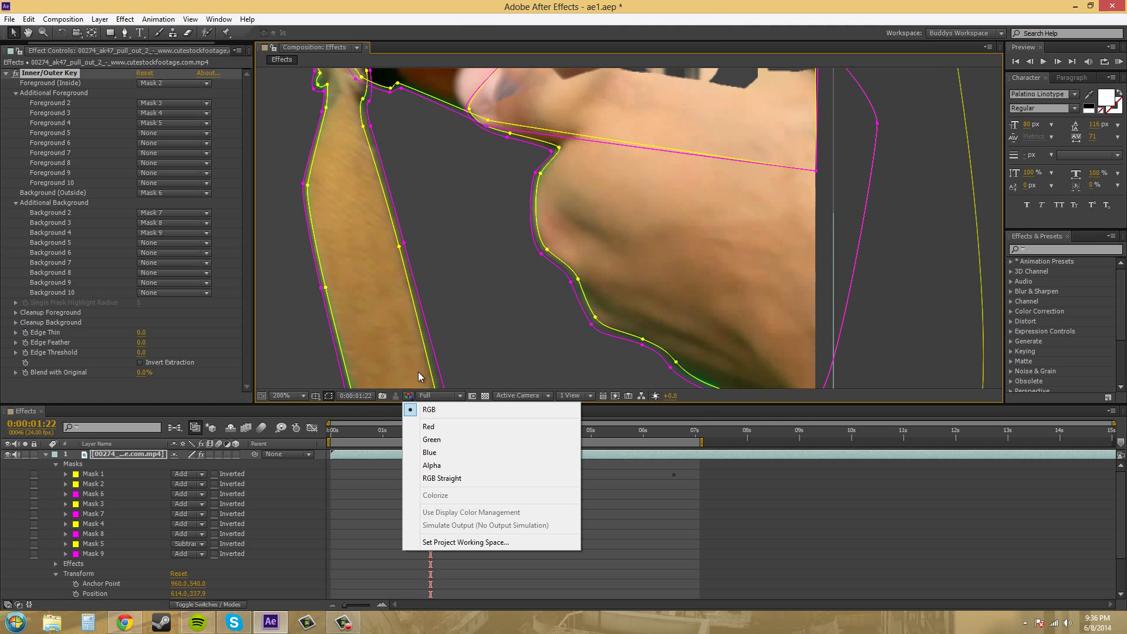
{"action": "left_click_drag", "start_coordinate": [793, 216], "coordinate": [619, 319]}
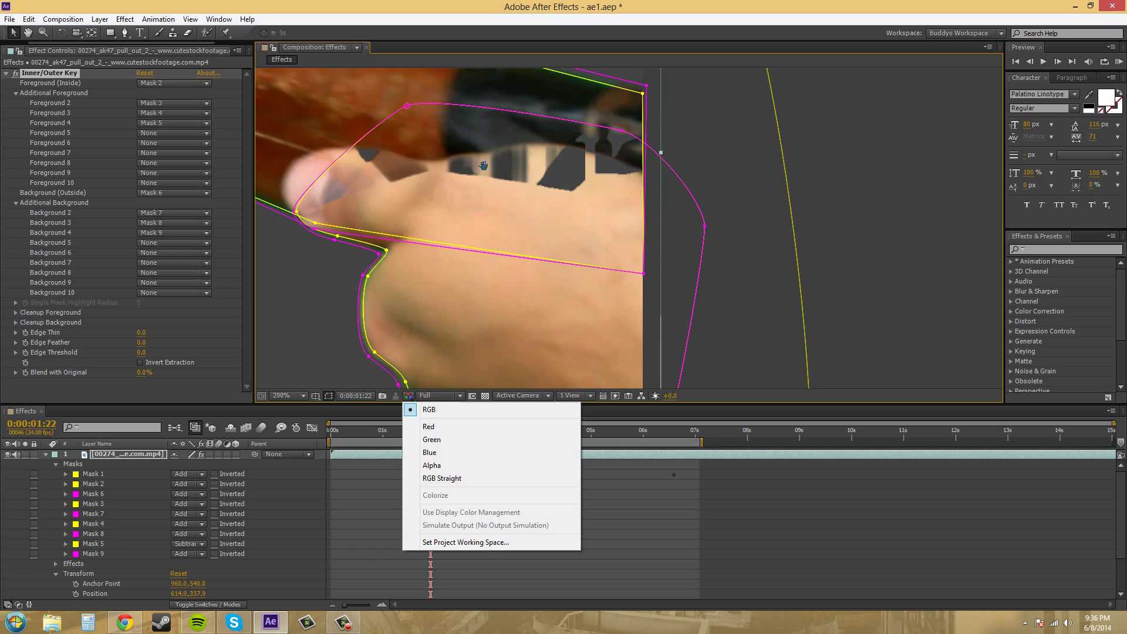
{"action": "left_click", "coordinate": [438, 470]}
{"action": "left_click_drag", "start_coordinate": [562, 220], "coordinate": [657, 244]}
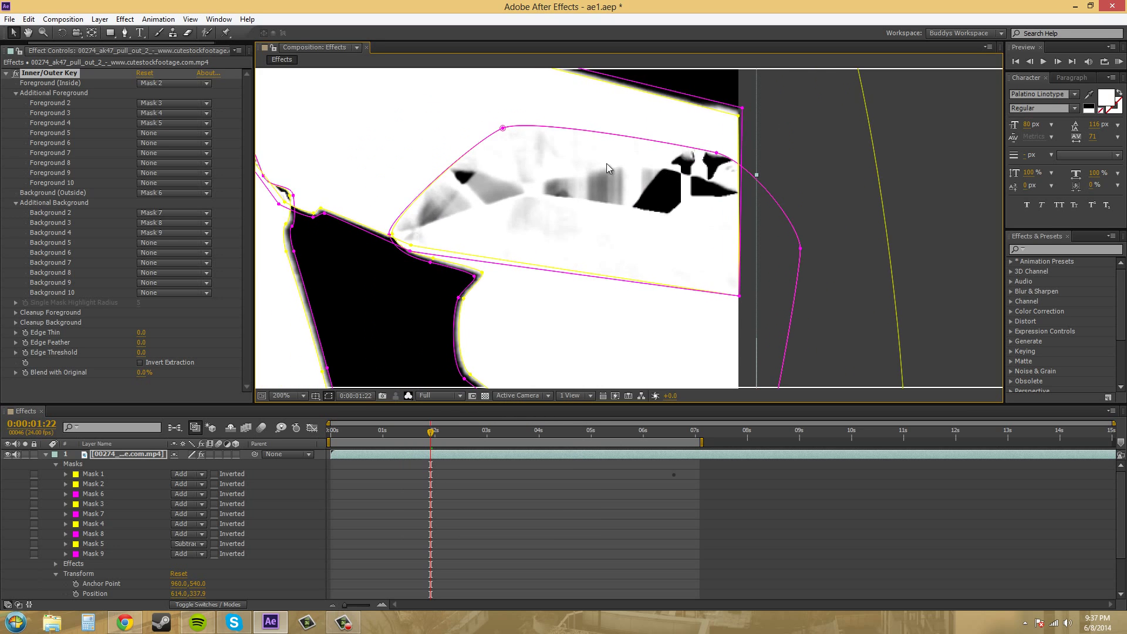
{"action": "scroll", "coordinate": [607, 163], "scroll_direction": "down", "scroll_amount": 1}
{"action": "key", "text": "period"}
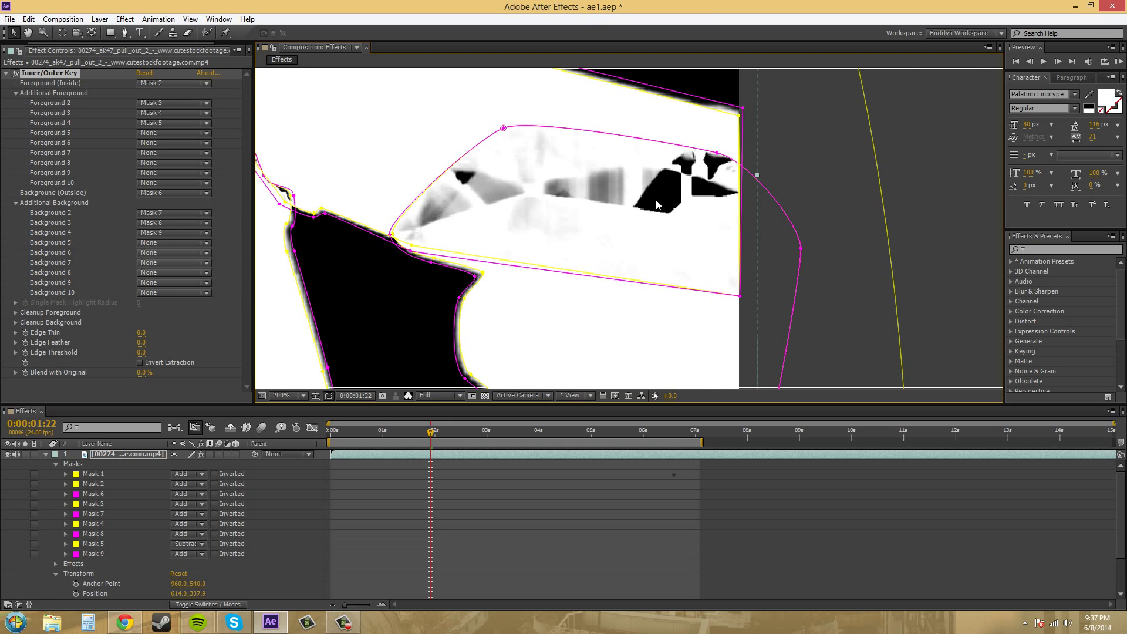
{"action": "left_click_drag", "start_coordinate": [403, 202], "coordinate": [651, 222]}
{"action": "key", "text": "period"}
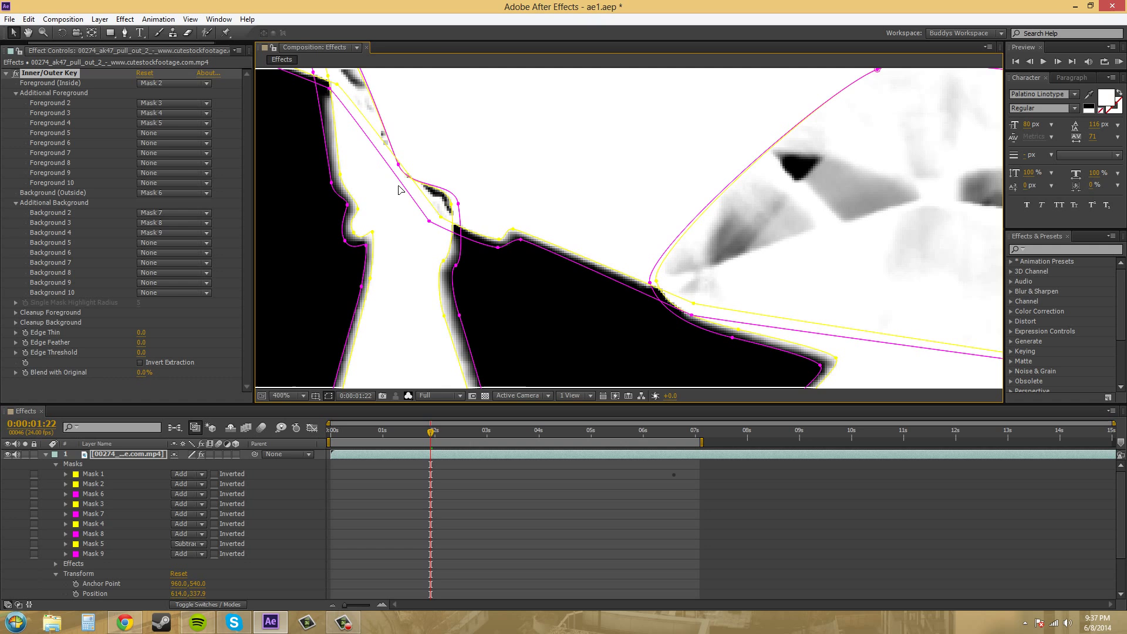
{"action": "left_click_drag", "start_coordinate": [538, 303], "coordinate": [527, 280]}
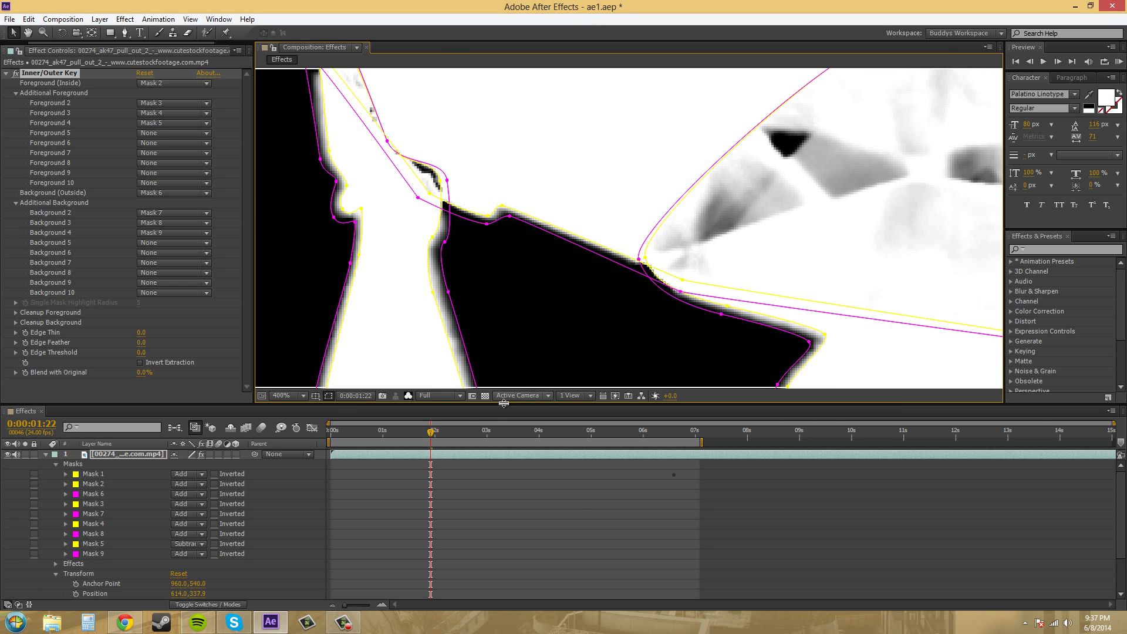
{"action": "left_click", "coordinate": [409, 395]}
{"action": "left_click", "coordinate": [435, 405]}
- Examine the keyed edges of the strap, the underside of the hand and the metal parts of the gun
{"action": "key", "text": "comma"}
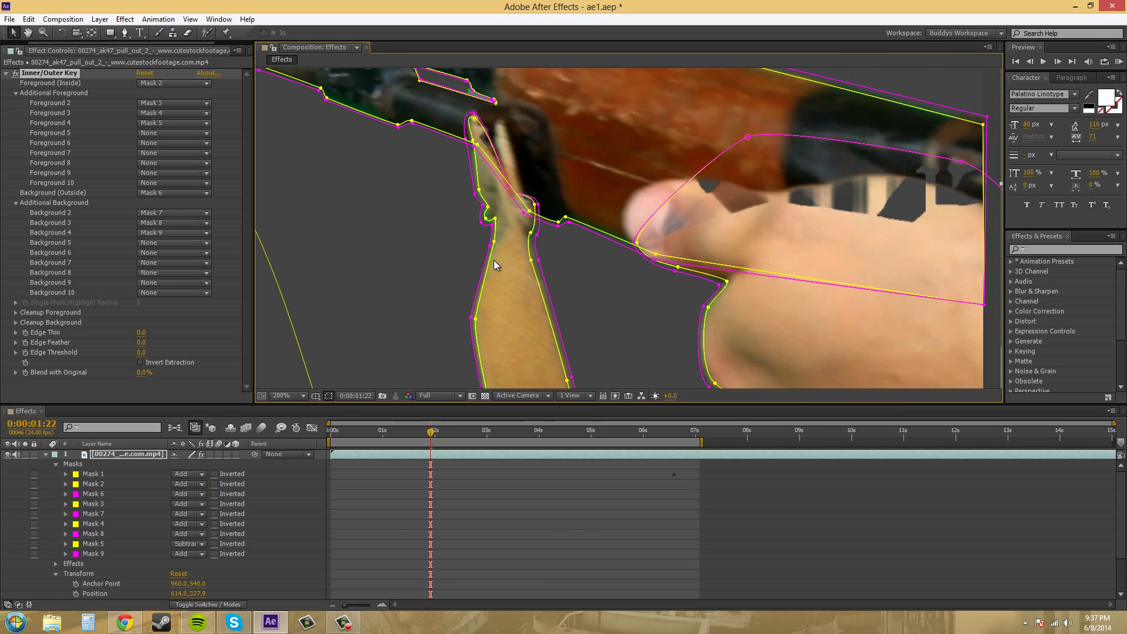
{"action": "key", "text": "comma"}
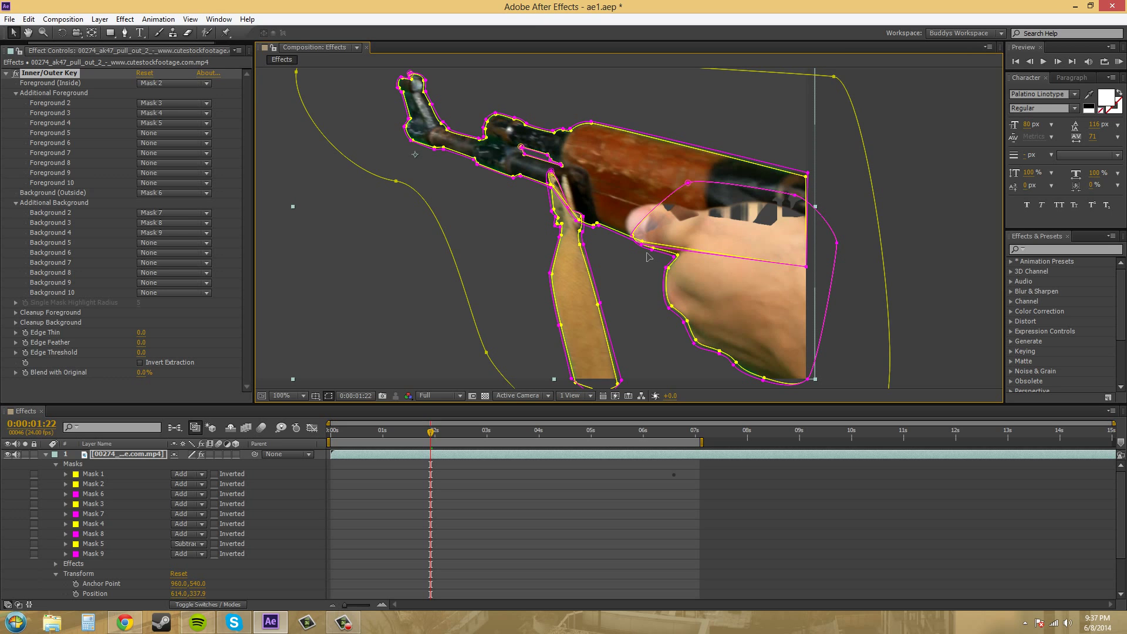
{"action": "key", "text": "period"}
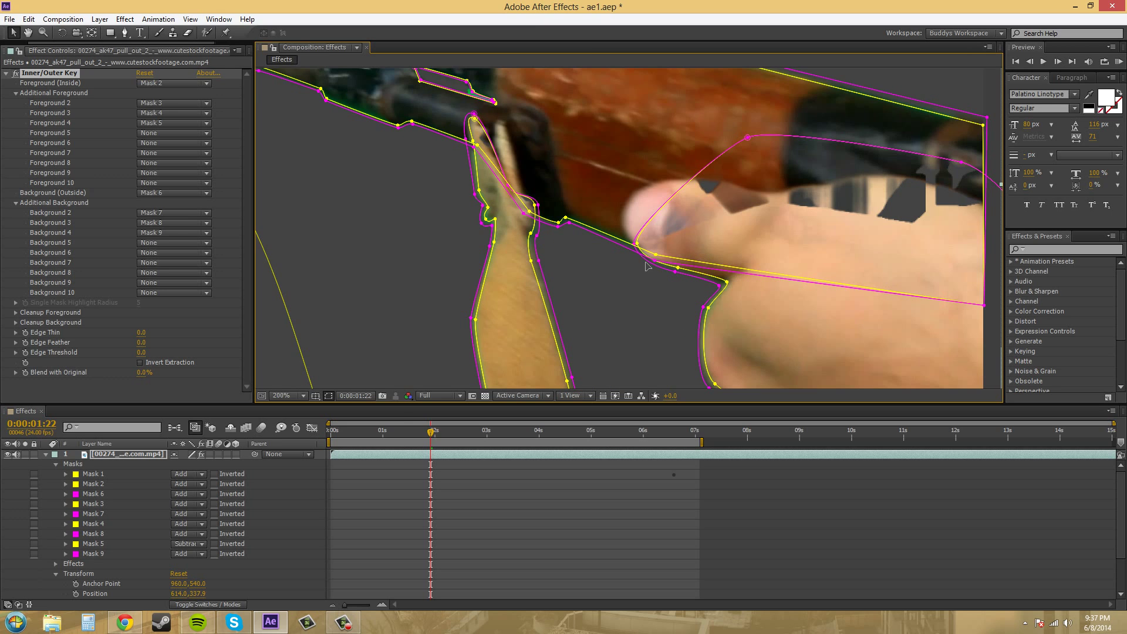
{"action": "left_click_drag", "start_coordinate": [848, 238], "coordinate": [741, 178]}
{"action": "left_click_drag", "start_coordinate": [575, 342], "coordinate": [564, 204]}
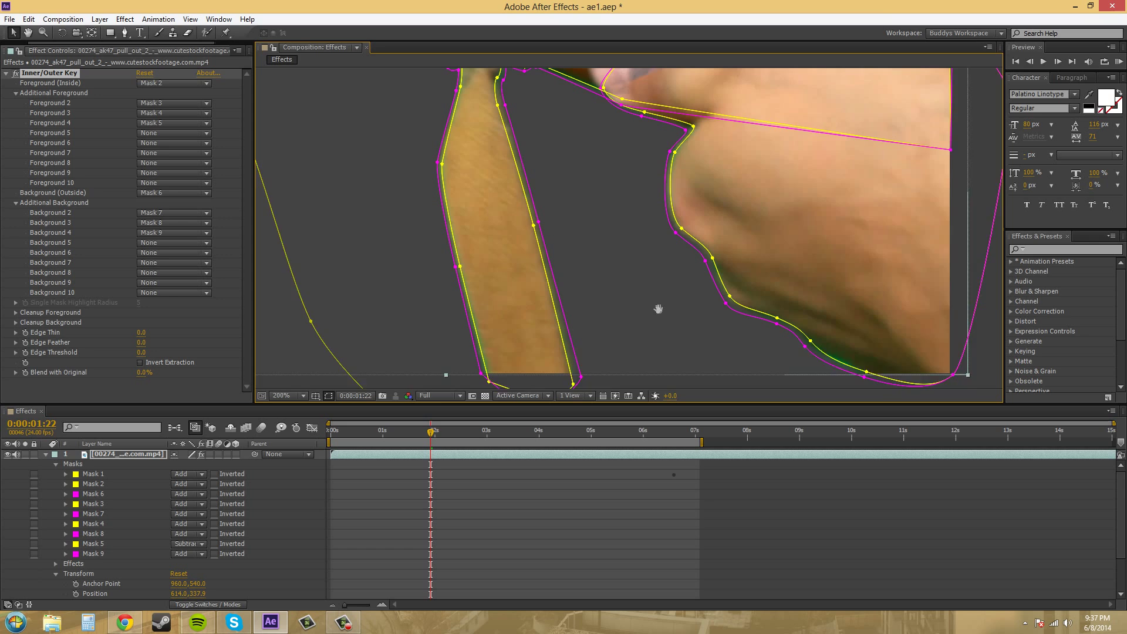
{"action": "left_click_drag", "start_coordinate": [659, 308], "coordinate": [703, 332]}
{"action": "left_click_drag", "start_coordinate": [614, 257], "coordinate": [688, 399]}
{"action": "left_click_drag", "start_coordinate": [429, 209], "coordinate": [539, 294]}
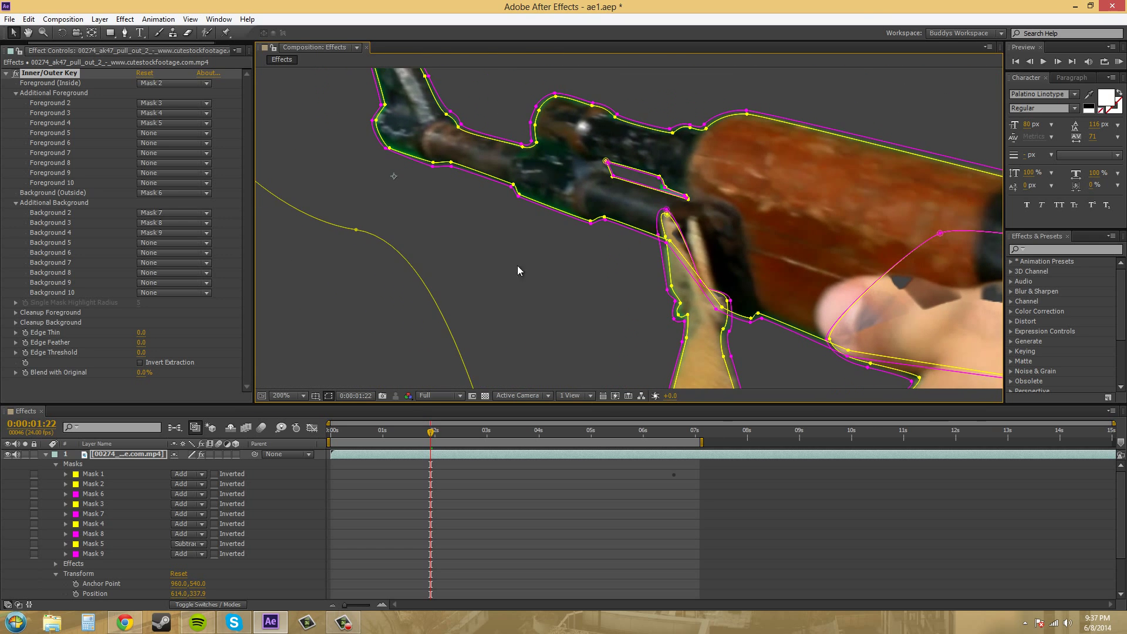
- Collapse the key's Additional Foreground and Additional Background groups
{"action": "left_click", "coordinate": [12, 94]}
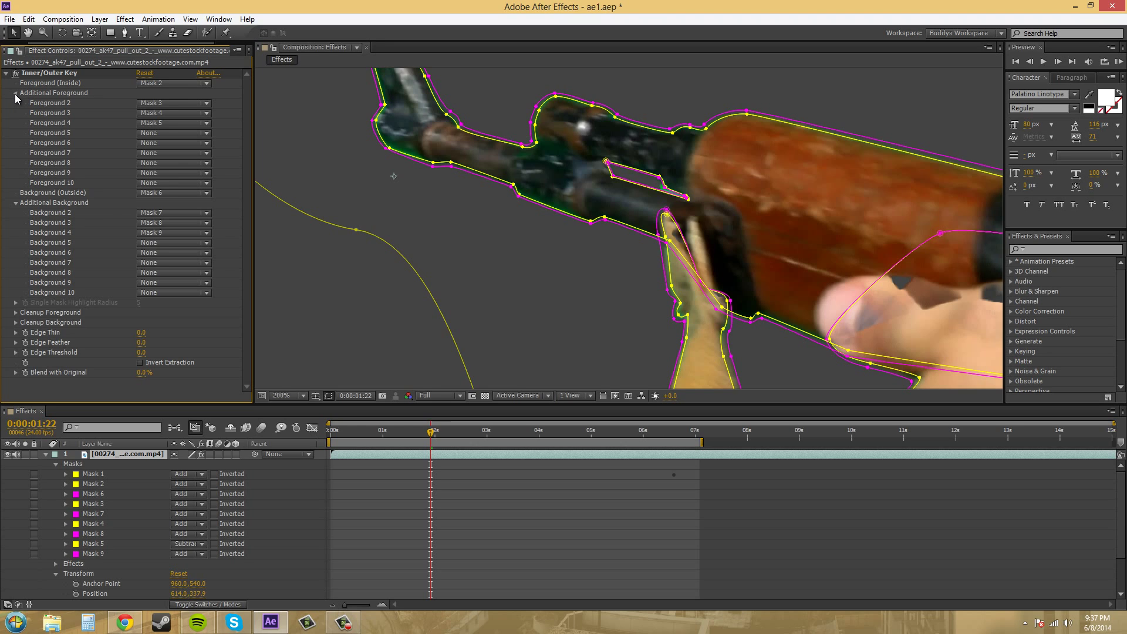
{"action": "left_click", "coordinate": [16, 94]}
{"action": "left_click", "coordinate": [16, 114]}
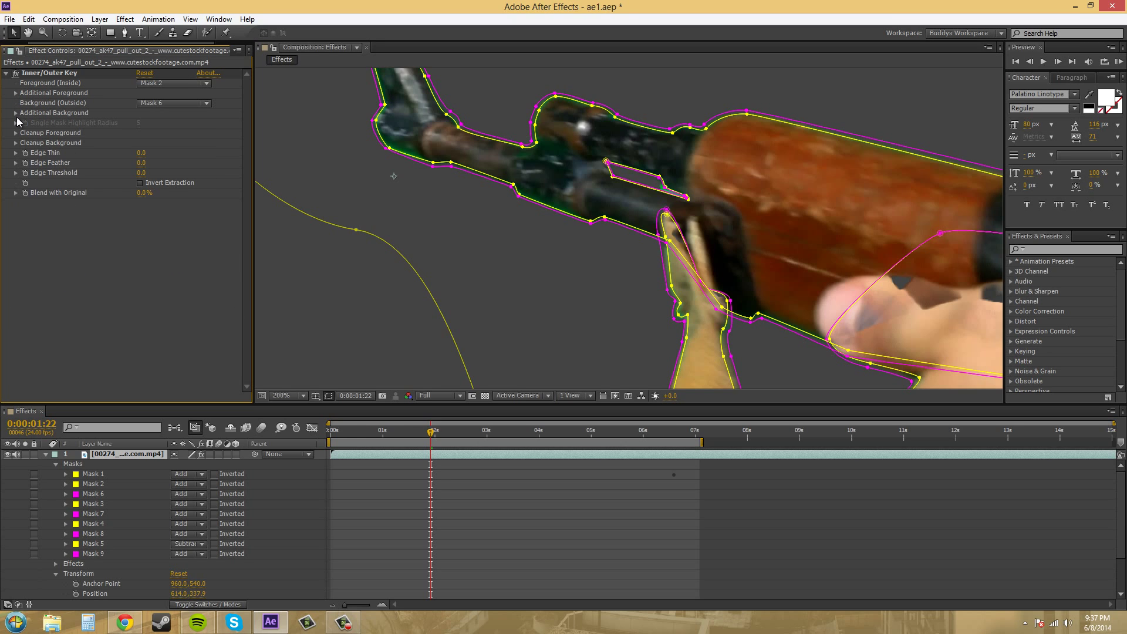
- Try a foreground cleanup by setting Cleanup 1's path to Mask 2 with a Brush Radius of 31.7, and check the strap's edges
{"action": "left_click", "coordinate": [14, 133]}
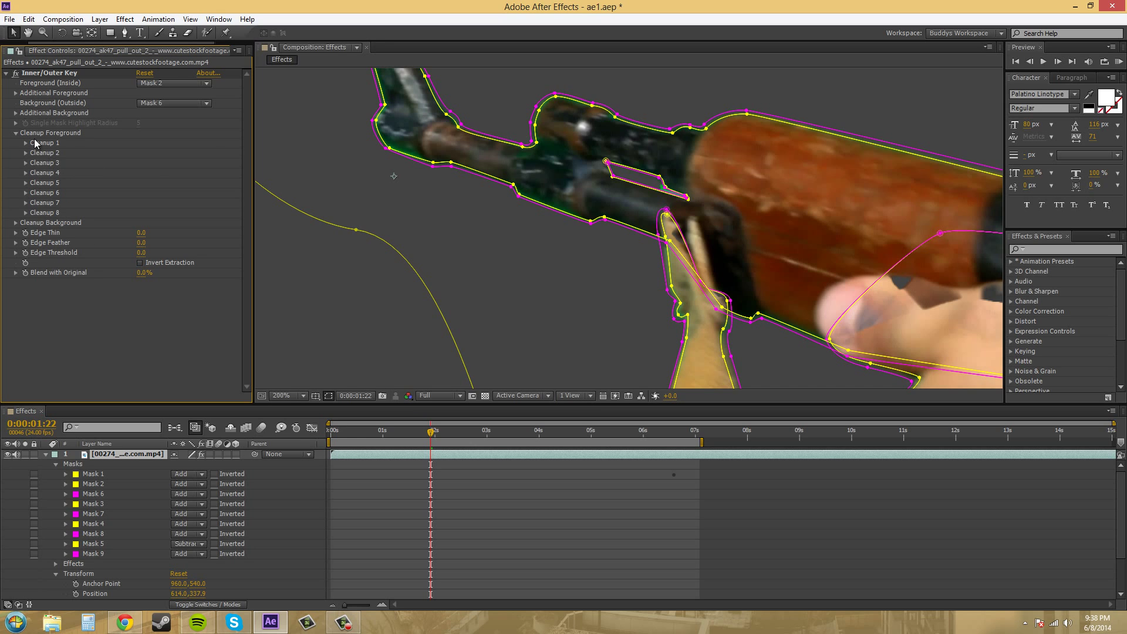
{"action": "left_click", "coordinate": [26, 142]}
{"action": "left_click", "coordinate": [154, 153]}
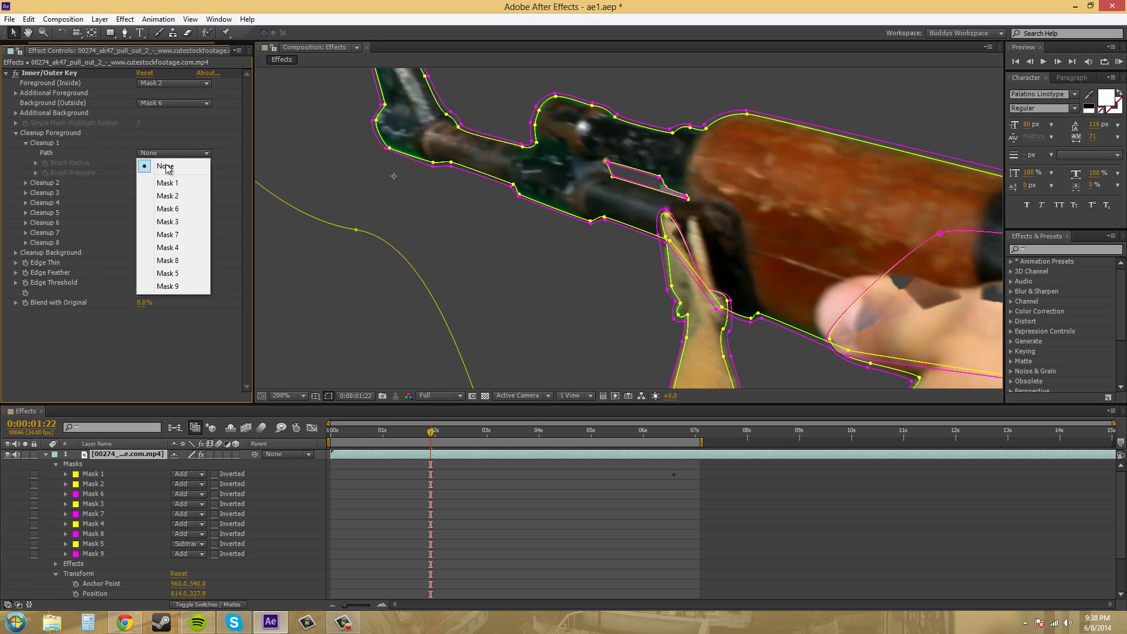
{"action": "left_click", "coordinate": [168, 196]}
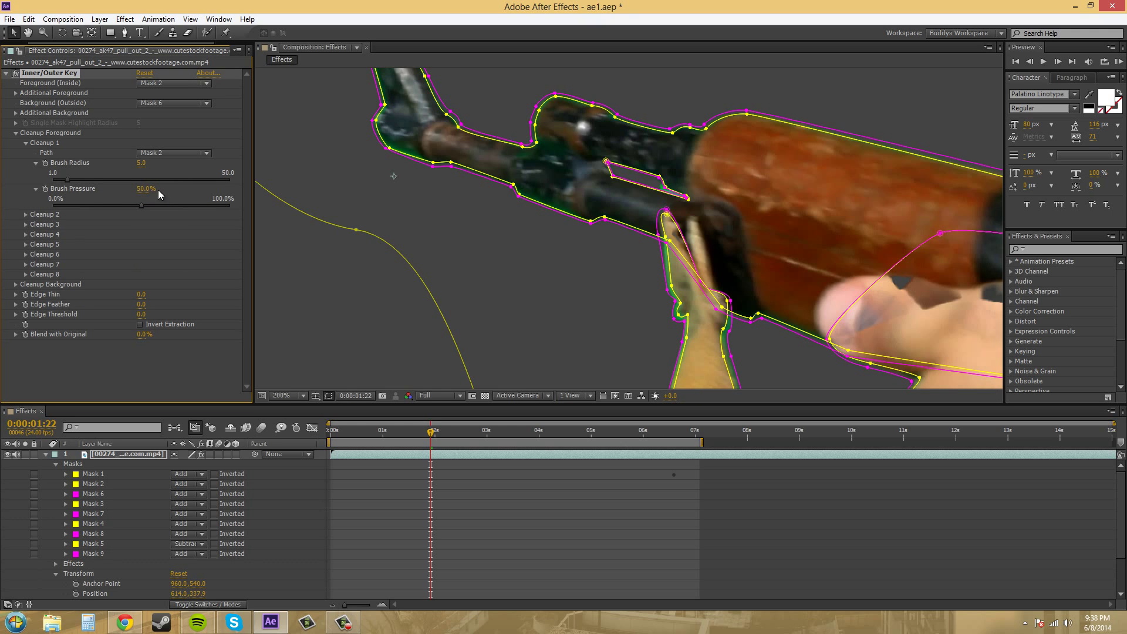
{"action": "left_click_drag", "start_coordinate": [101, 180], "coordinate": [164, 180]}
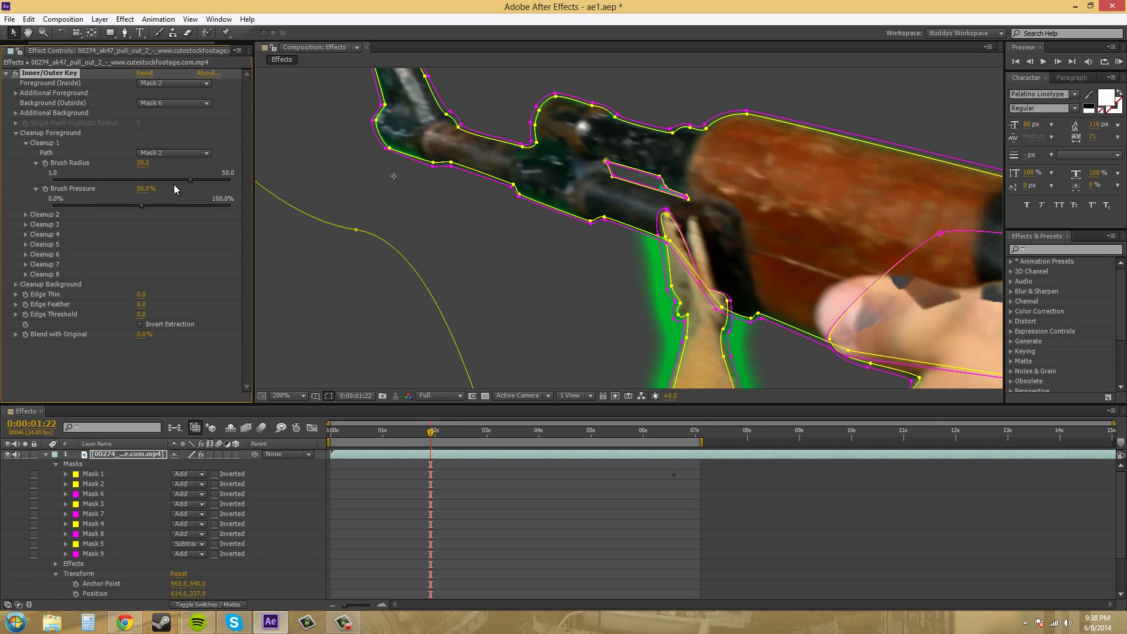
{"action": "left_click_drag", "start_coordinate": [595, 311], "coordinate": [497, 89]}
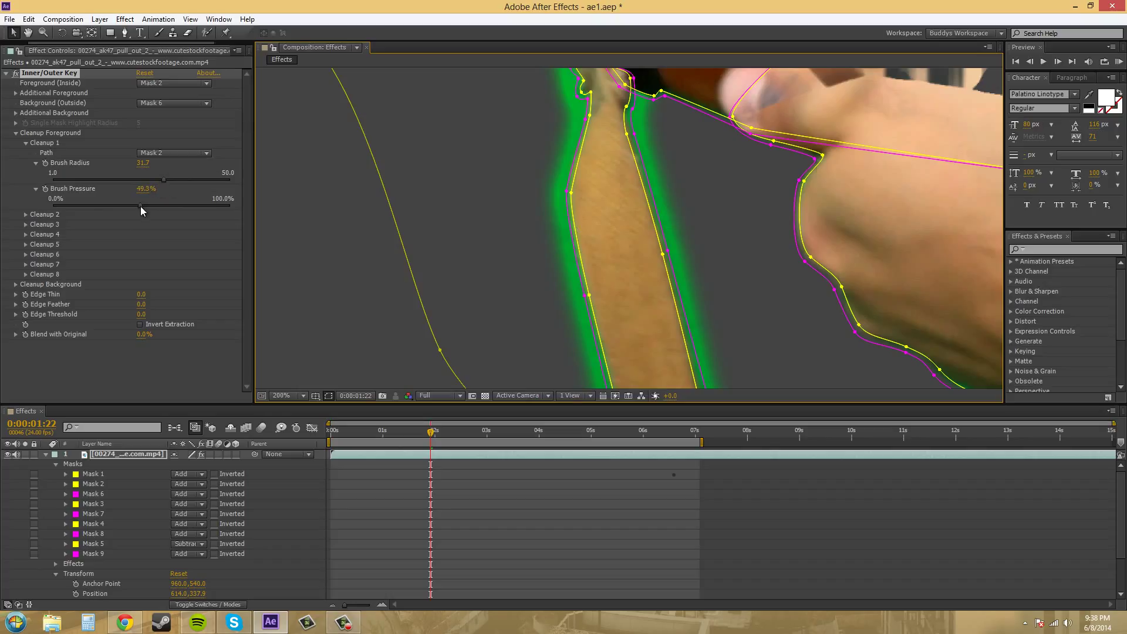
- Lower Cleanup 1's Brush Pressure to 0%, reset its path to None and collapse its settings
{"action": "mouse_move", "coordinate": [141, 207]}
{"action": "left_mouse_down"}
{"action": "mouse_move", "coordinate": [215, 205]}
{"action": "mouse_move", "coordinate": [24, 190]}
{"action": "left_mouse_up"}
{"action": "key", "text": "ctrl+z"}
{"action": "left_click_drag", "start_coordinate": [142, 206], "coordinate": [52, 204]}
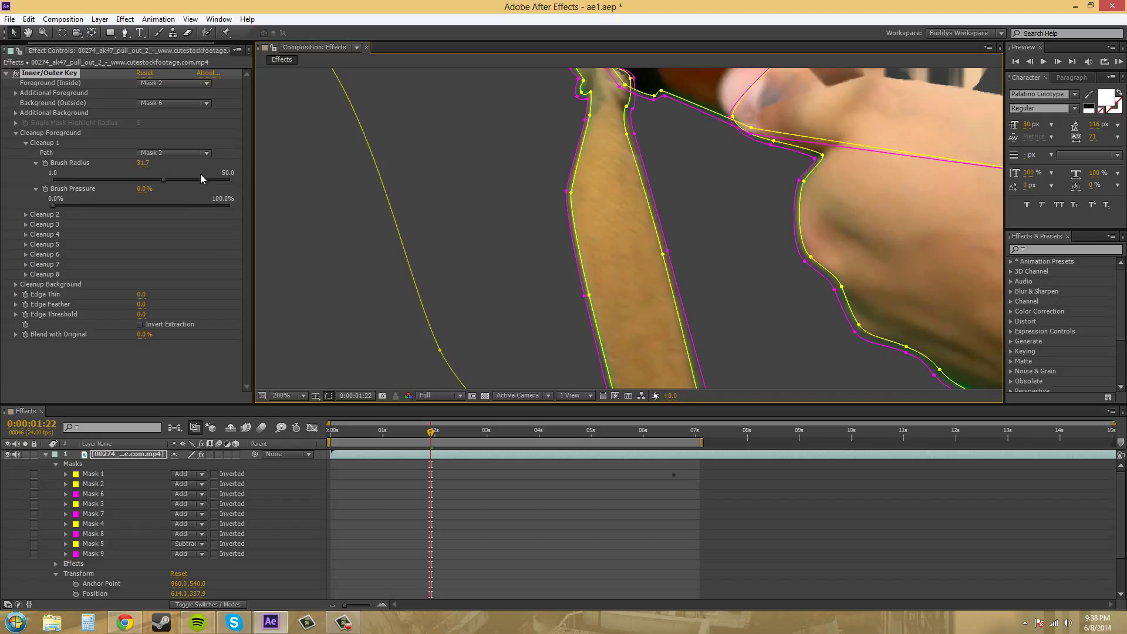
{"action": "left_click", "coordinate": [157, 153]}
{"action": "left_click", "coordinate": [157, 168]}
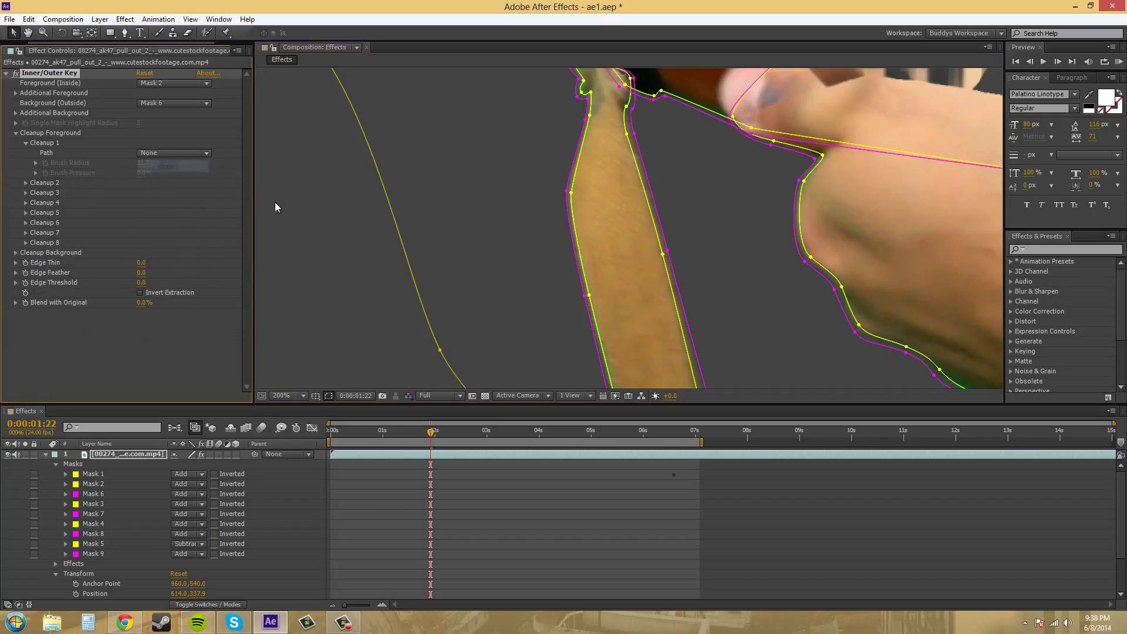
{"action": "left_click", "coordinate": [26, 142]}
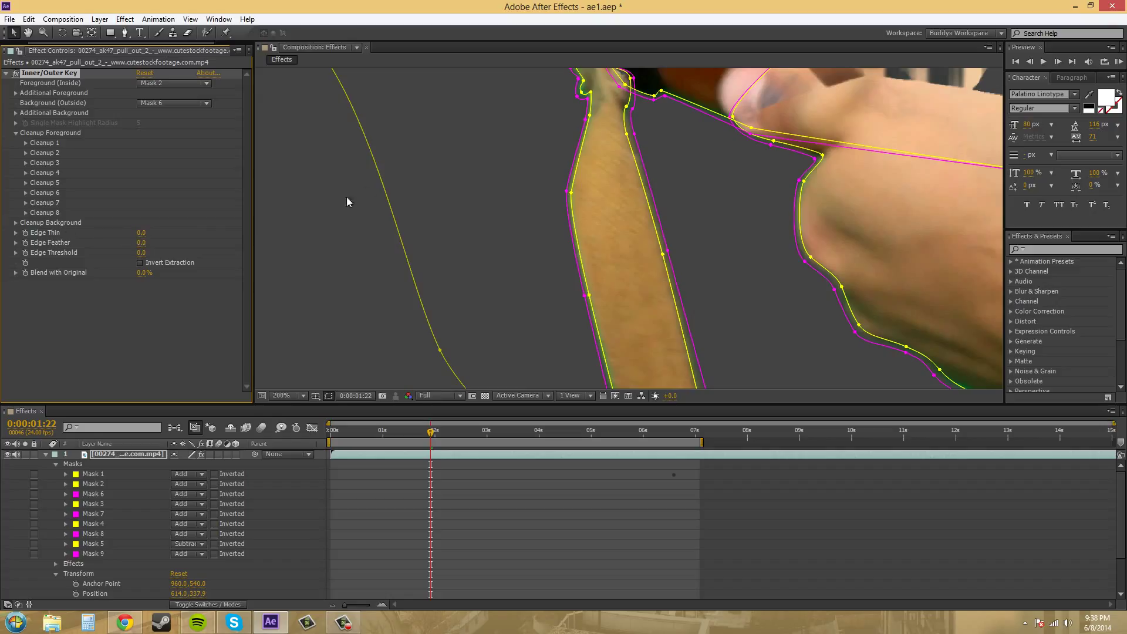
- Hide the mask paths in the composition view and set the key's Edge Thin to 2.4 and Edge Feather to 8.1
{"action": "left_click", "coordinate": [329, 397]}
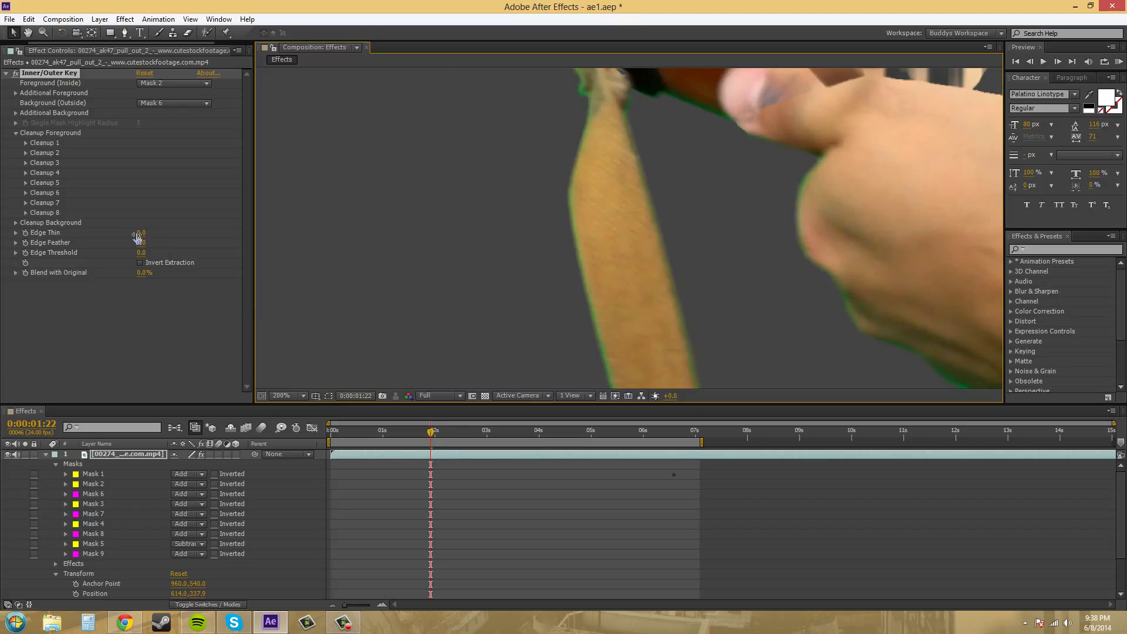
{"action": "left_click_drag", "start_coordinate": [141, 233], "coordinate": [307, 259]}
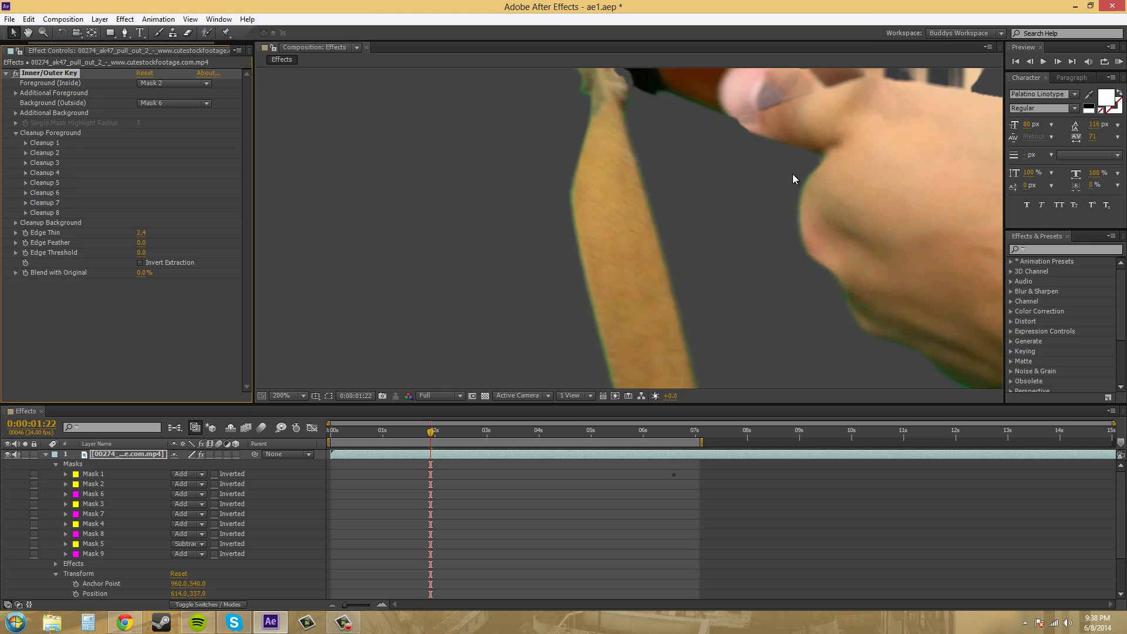
{"action": "left_click_drag", "start_coordinate": [793, 175], "coordinate": [610, 194]}
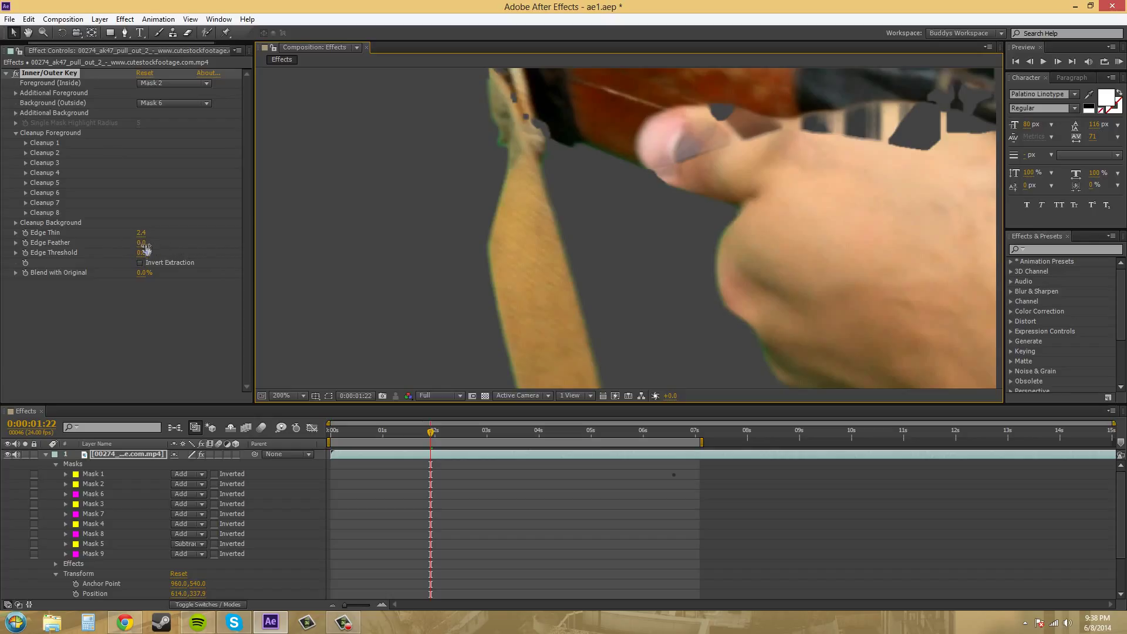
{"action": "left_click_drag", "start_coordinate": [144, 244], "coordinate": [191, 245]}
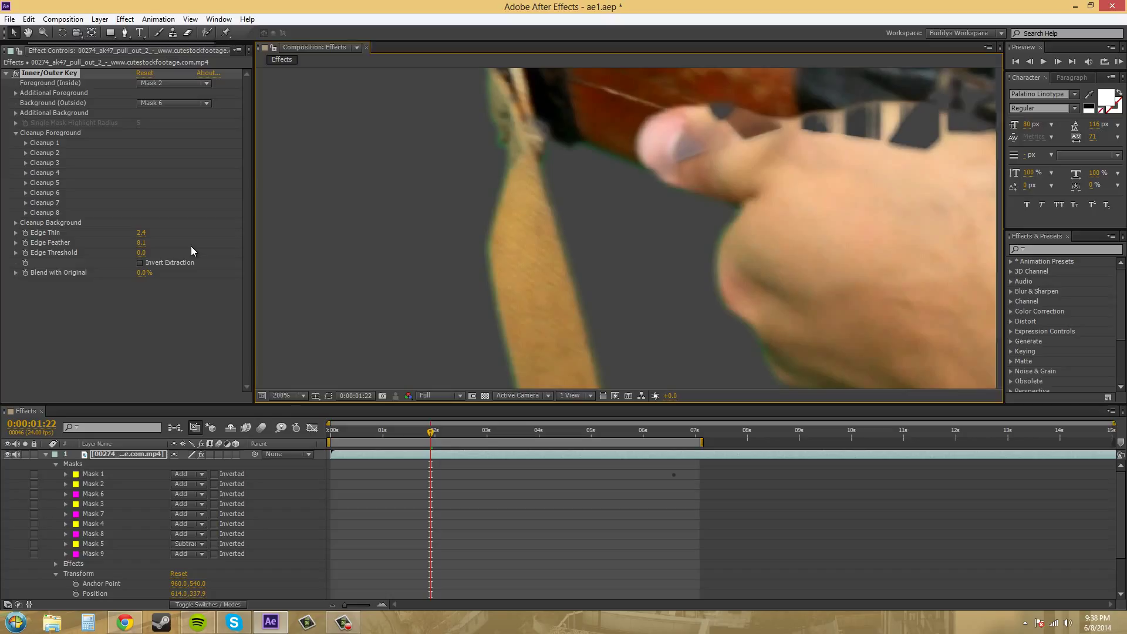
- Undo the key's last Edge Feather change
{"action": "key", "text": "ctrl+z"}
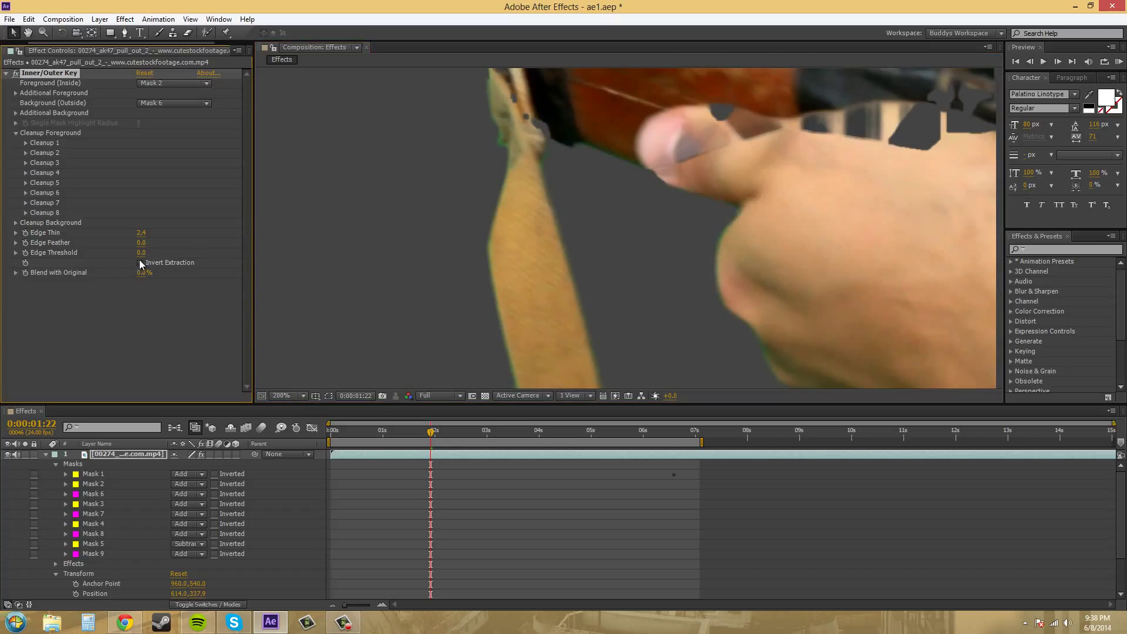
- Try an Edge Threshold of 198.9 on the key, check the gun, strap and hand, and undo it
{"action": "left_click_drag", "start_coordinate": [141, 253], "coordinate": [186, 252]}
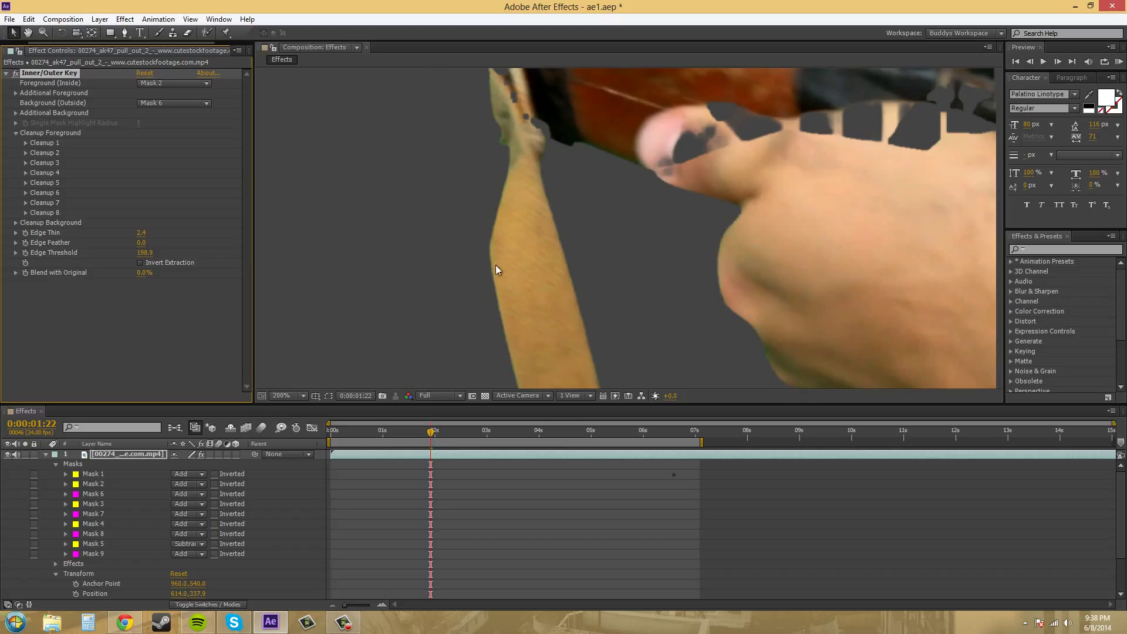
{"action": "scroll", "coordinate": [496, 270], "scroll_direction": "down", "scroll_amount": 2}
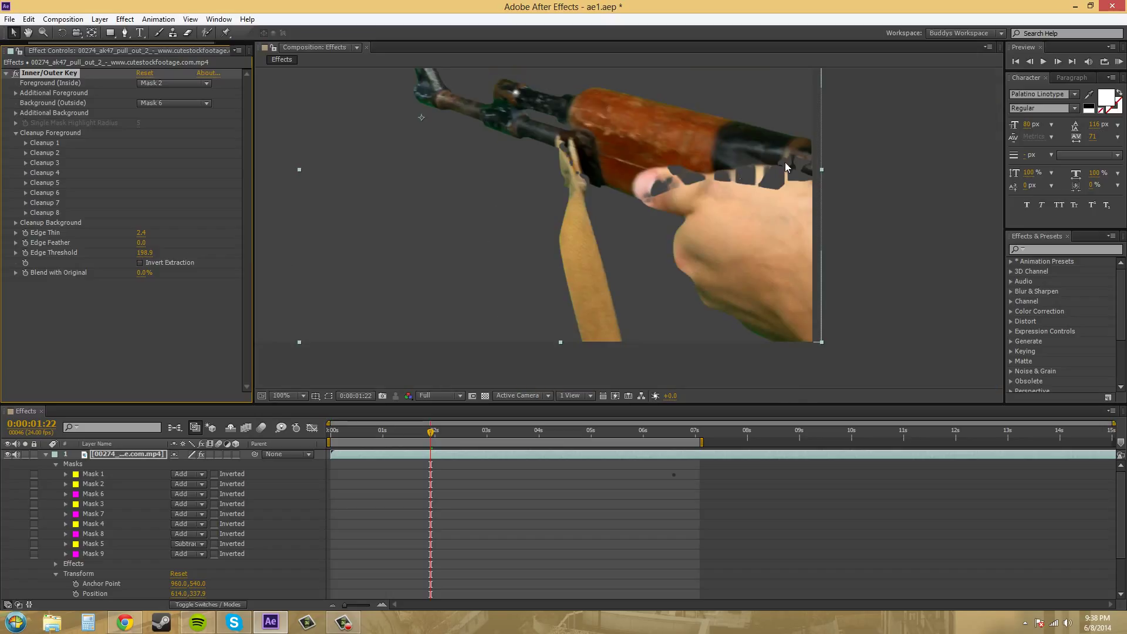
{"action": "key", "text": "ctrl+z"}
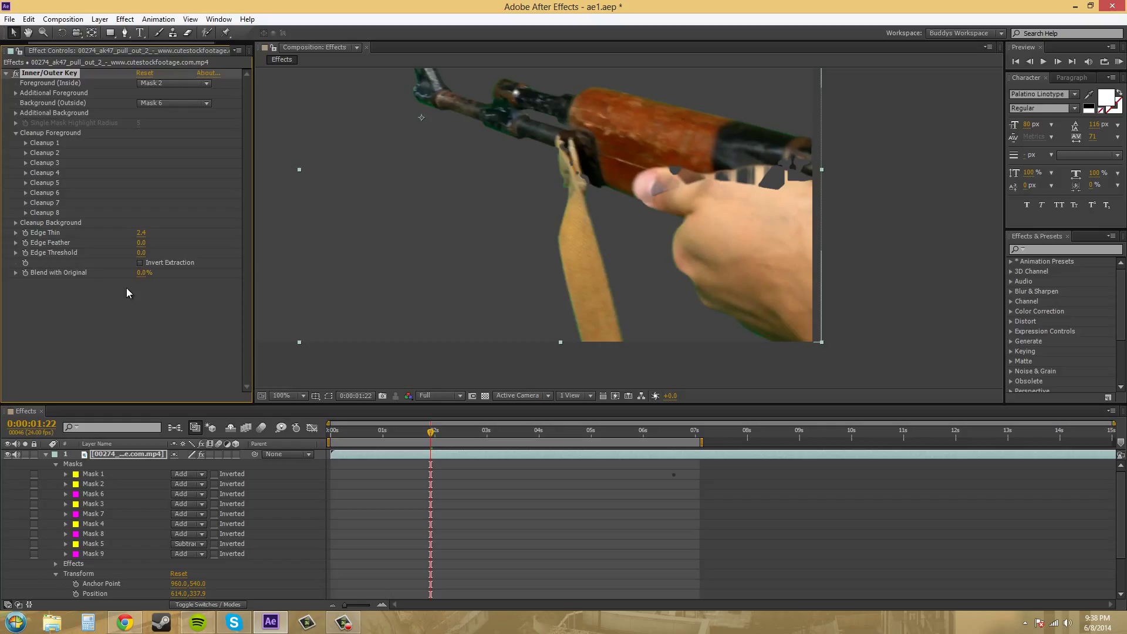
- Try blending the key 21% with the original and undo it, and toggle Invert Extraction on and back off
{"action": "mouse_move", "coordinate": [143, 275]}
{"action": "left_mouse_down"}
{"action": "mouse_move", "coordinate": [168, 276]}
{"action": "mouse_move", "coordinate": [157, 276]}
{"action": "left_mouse_up"}
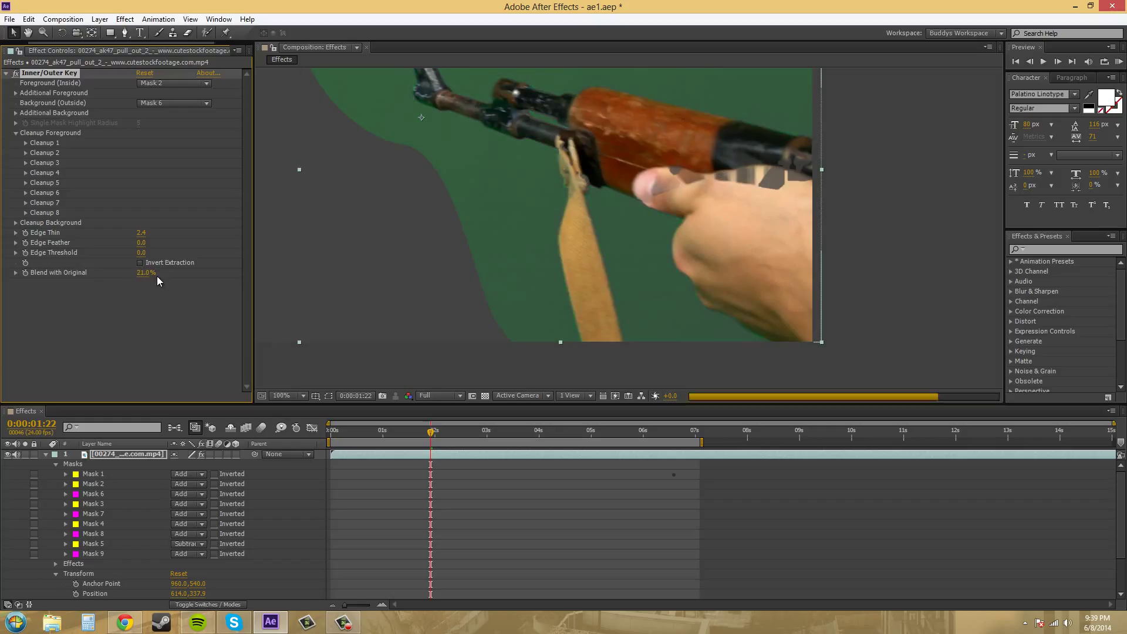
{"action": "key", "text": "ctrl+z"}
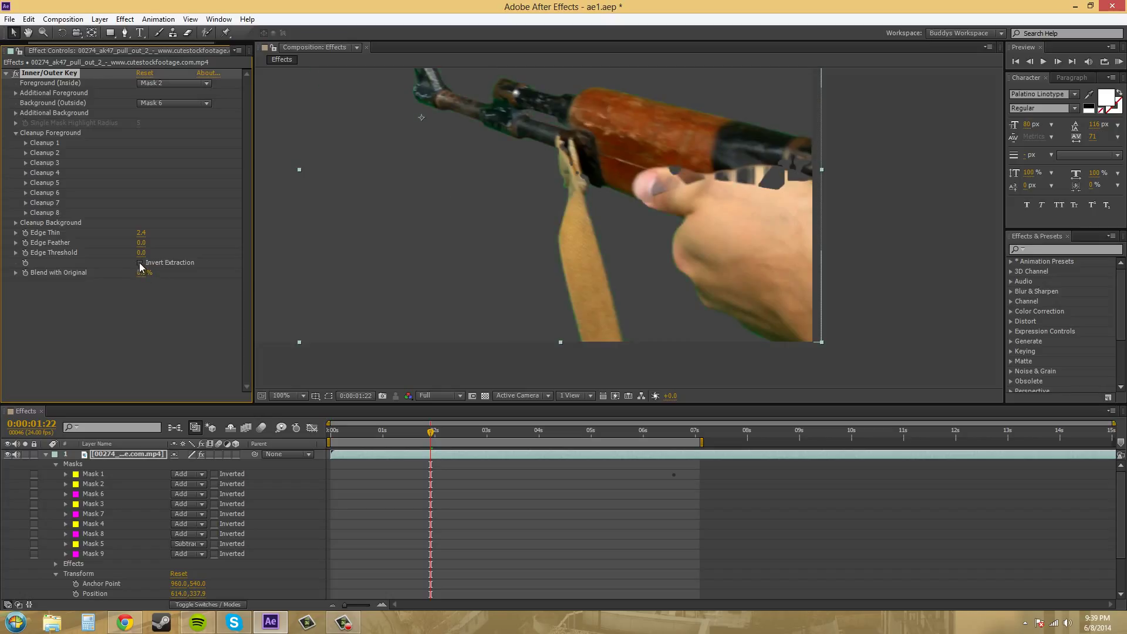
{"action": "left_click", "coordinate": [141, 263]}
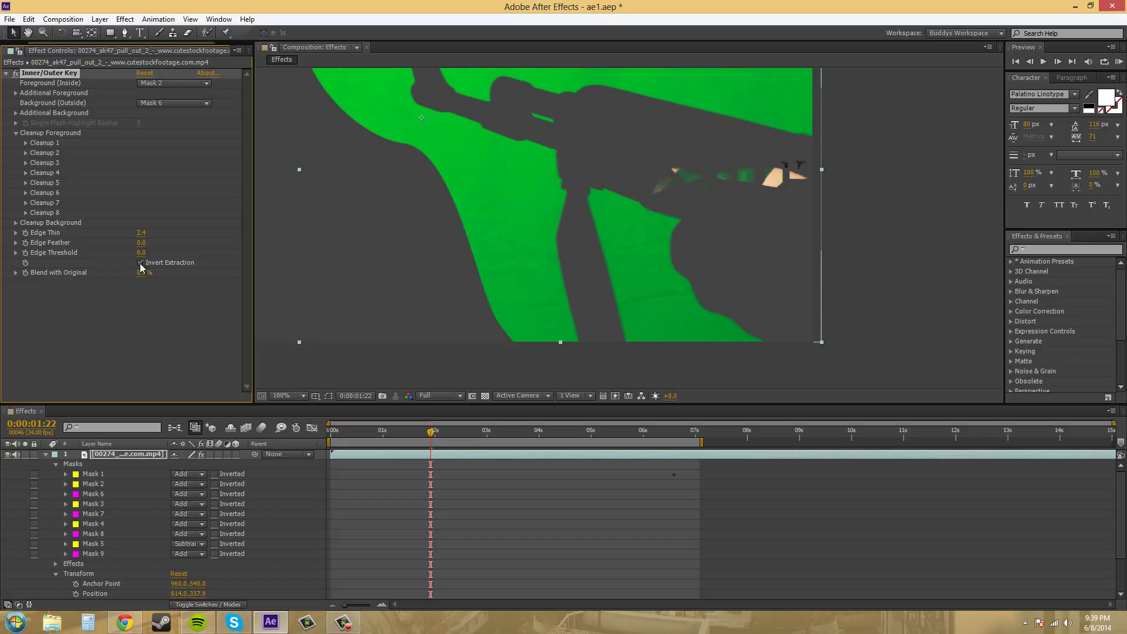
{"action": "left_click", "coordinate": [141, 264]}
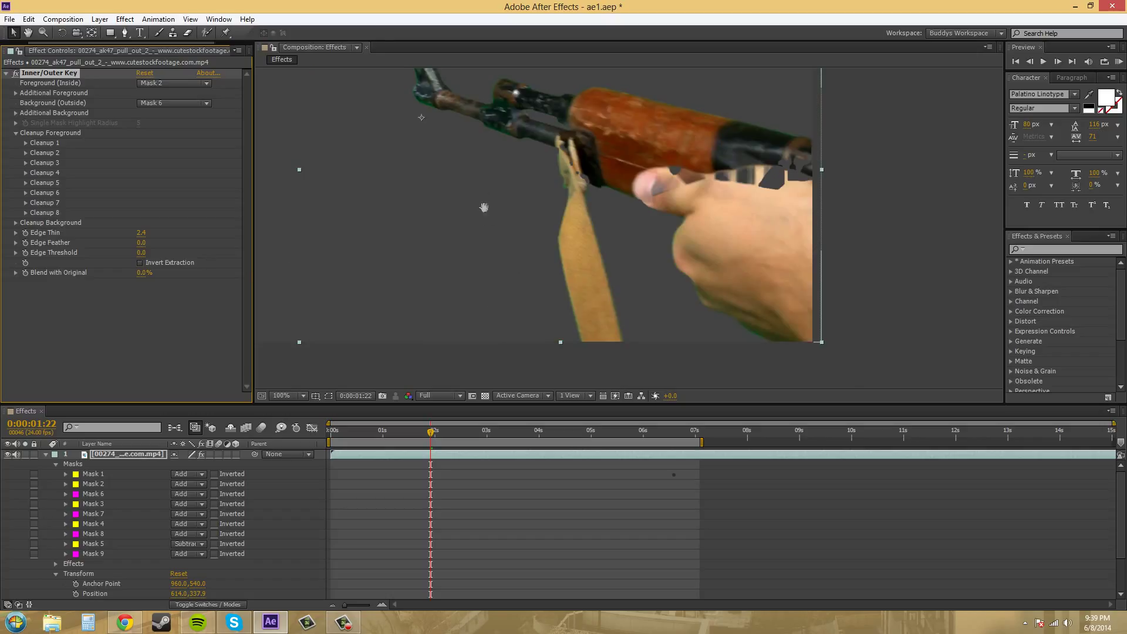
- Examine the keyed edges of the gun, strap and hand close up, including the gaps between the fingers and the barrel
{"action": "left_click_drag", "start_coordinate": [484, 209], "coordinate": [536, 266]}
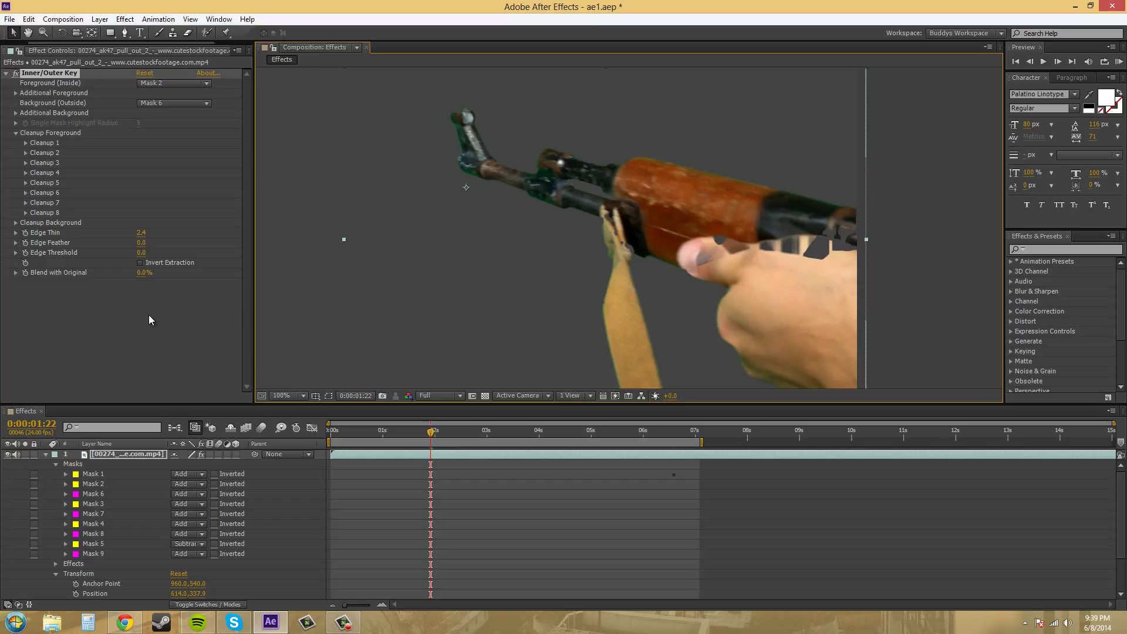
{"action": "key", "text": "period"}
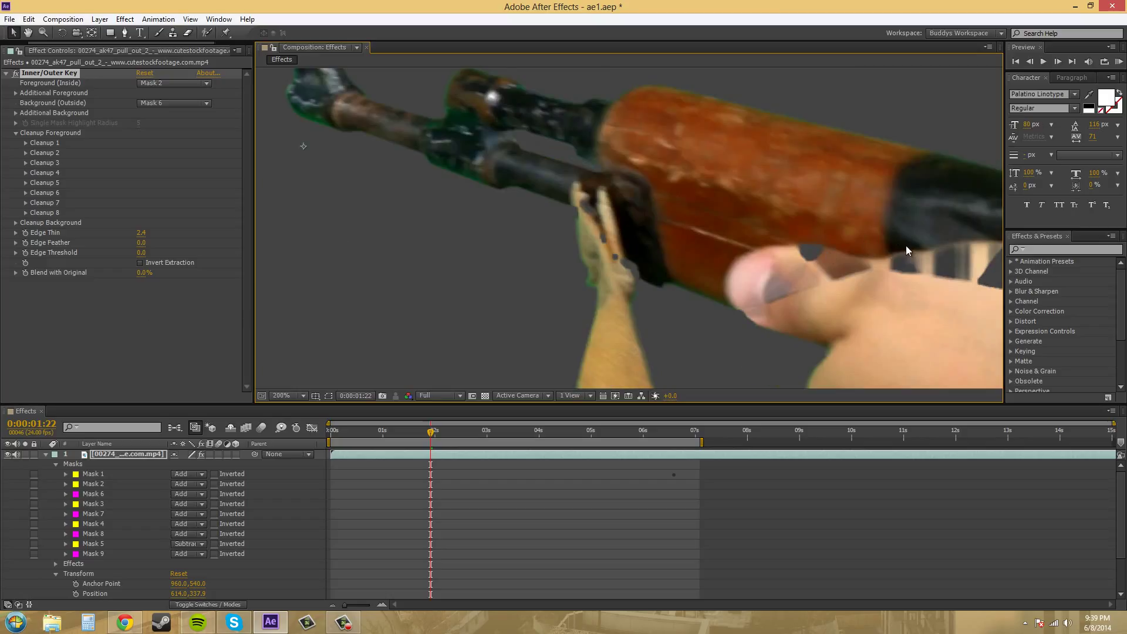
{"action": "left_click_drag", "start_coordinate": [907, 246], "coordinate": [685, 201]}
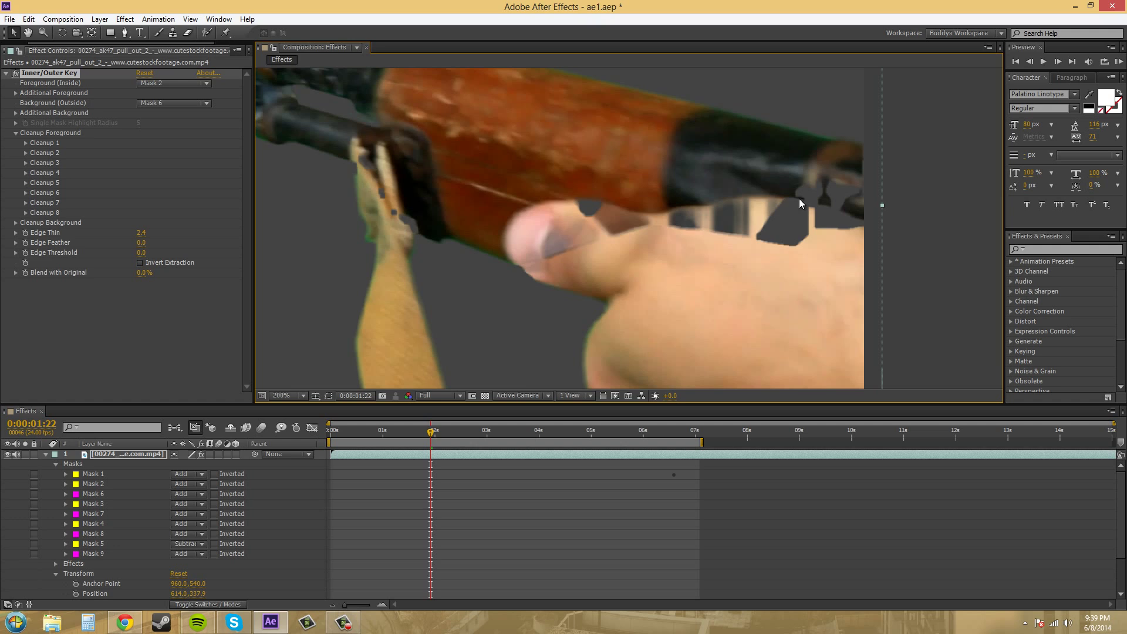
{"action": "left_click_drag", "start_coordinate": [604, 302], "coordinate": [731, 300]}
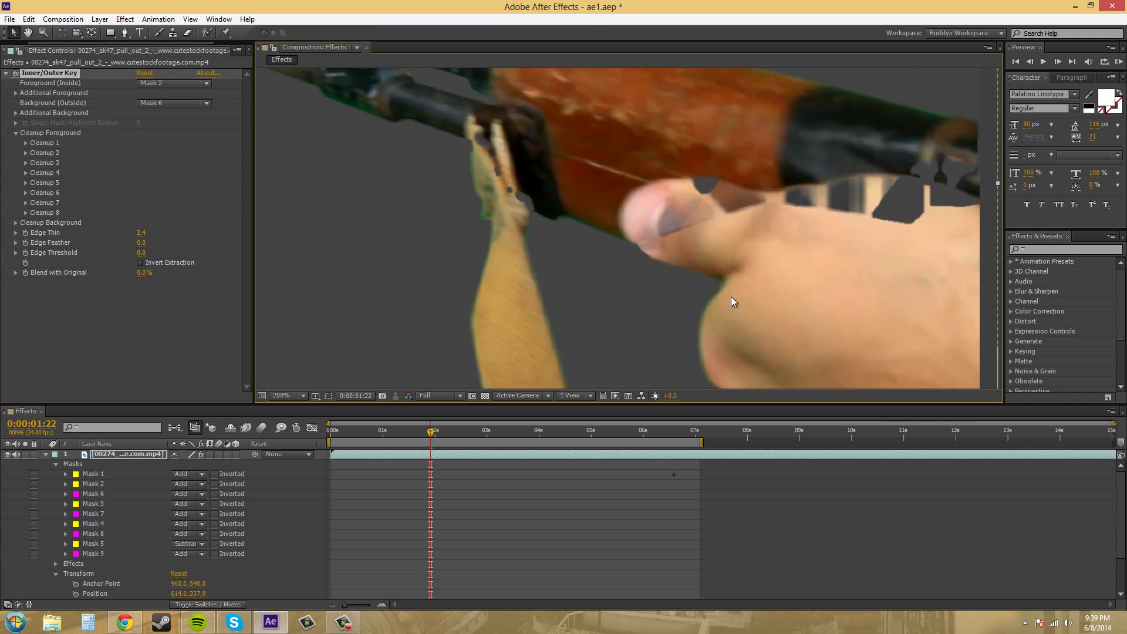
{"action": "key", "text": "comma"}
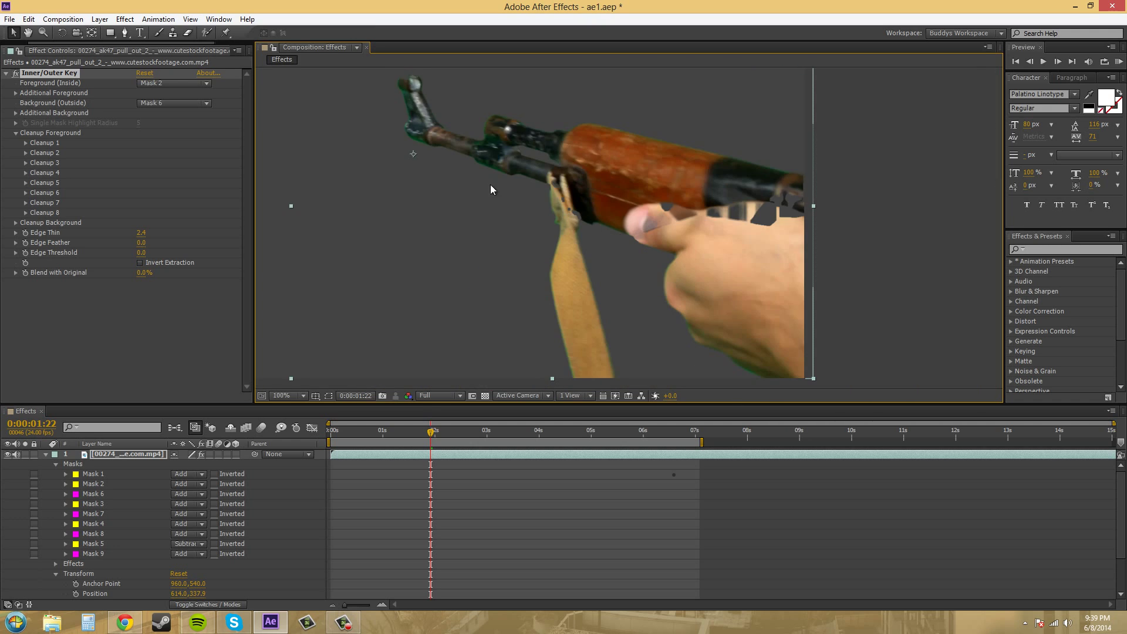